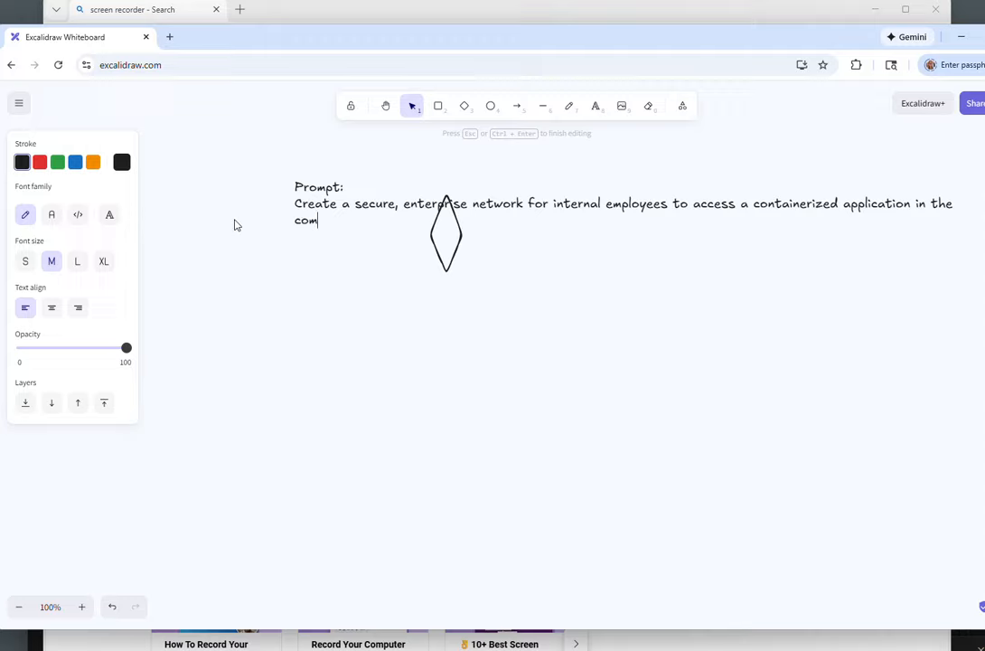
# Step: Finish the prompt sentence with "company's cloud." and move the diamond shape down below the text
pyautogui.write("y's cloud.")
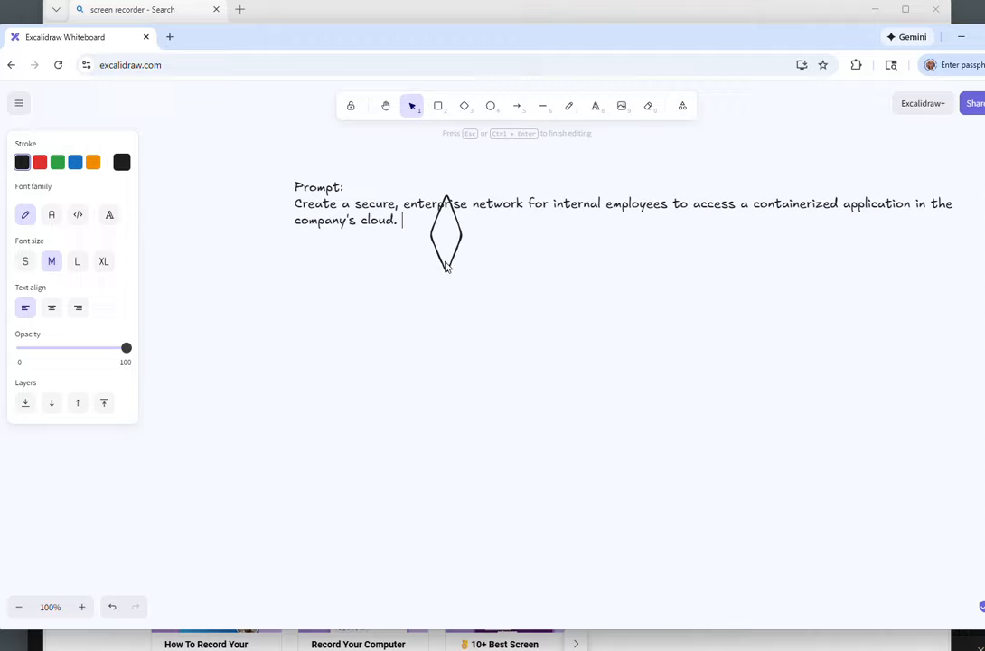
pyautogui.moveTo(446, 268); pyautogui.dragTo(339, 383)
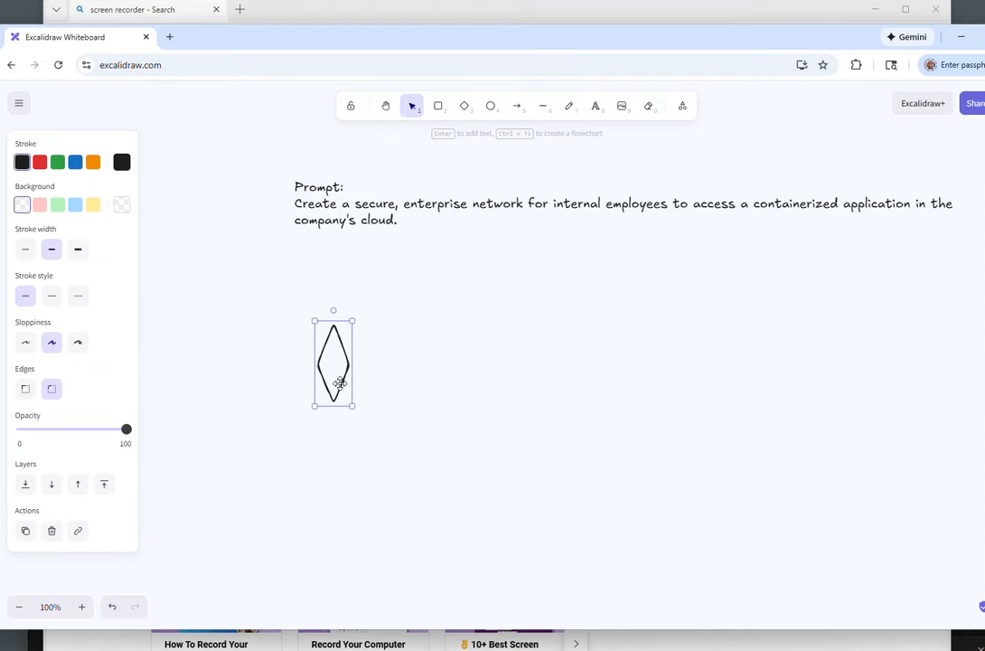
# Step: Reopen the prompt text and add a line "Users: Developers that work at our company"
pyautogui.click(402, 227)
pyautogui.doubleClick(403, 223)
pyautogui.click(405, 225)
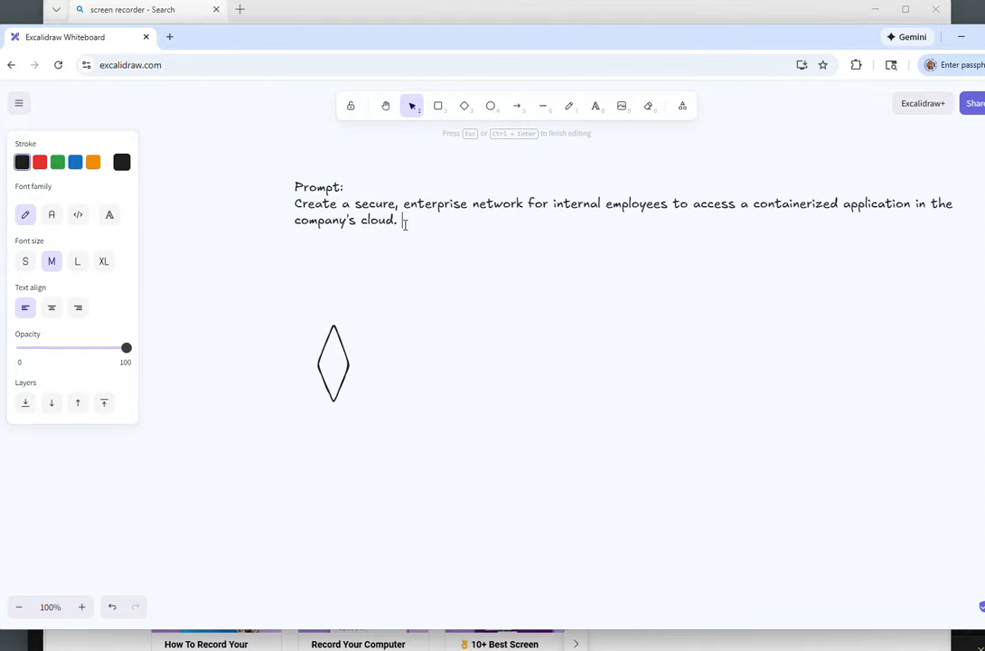
pyautogui.press('Return')
pyautogui.write('Users: Developers that')
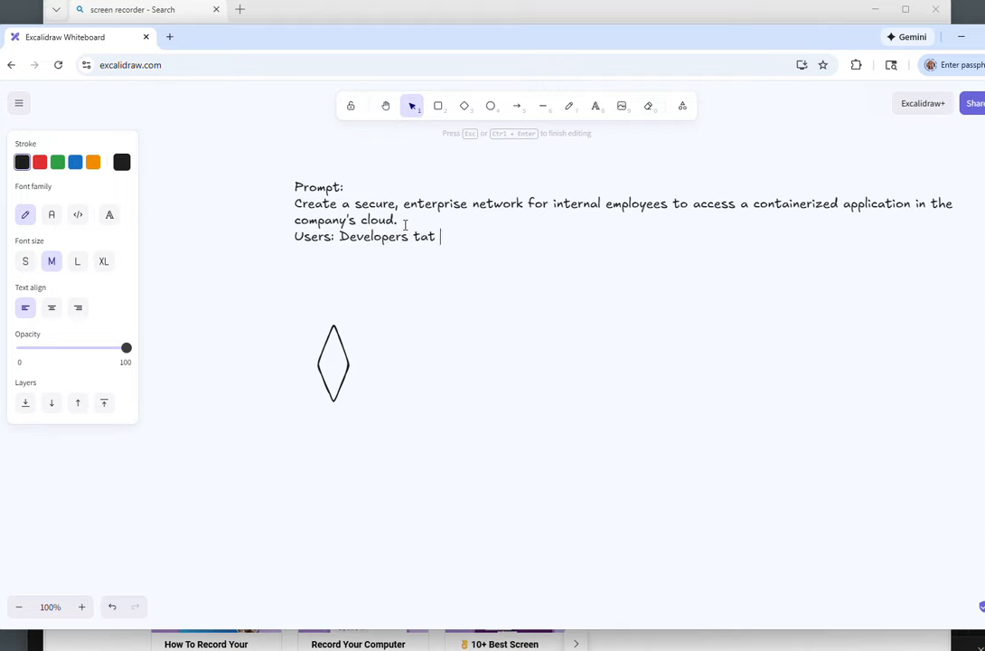
pyautogui.press('BackSpace')
pyautogui.press('BackSpace')
pyautogui.write('hat work at out co')
pyautogui.press('BackSpace')
pyautogui.press('BackSpace')
pyautogui.press('BackSpace')
pyautogui.press('BackSpace')
pyautogui.write('r company')
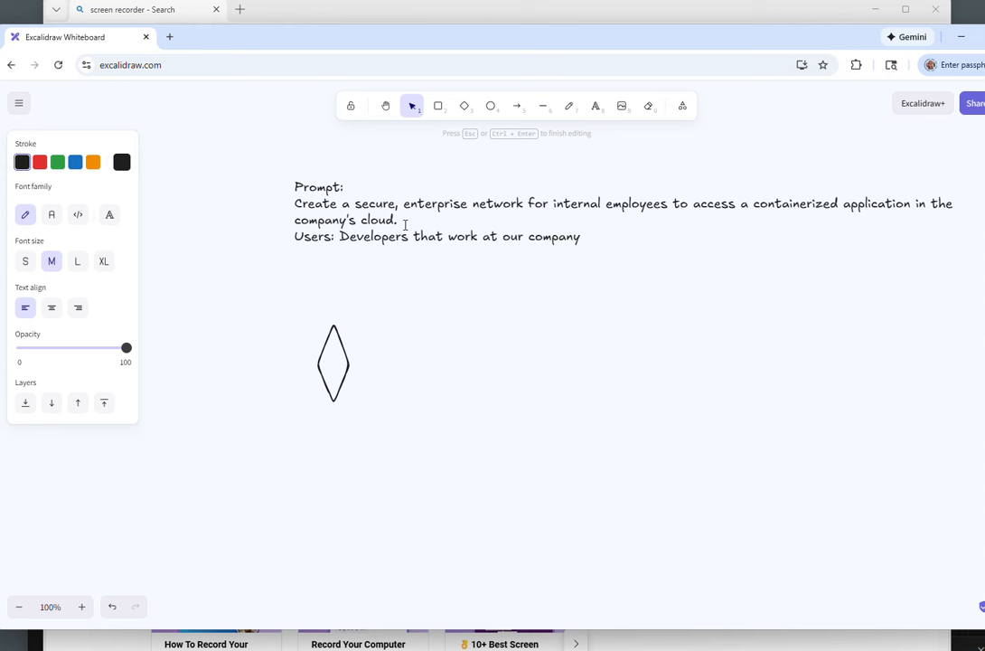
# Step: Add a line "Security Level: Developer/Stage environmnet - tradeoffs here" to the prompt text
pyautogui.press('Return')
pyautogui.write('Security Level: ')
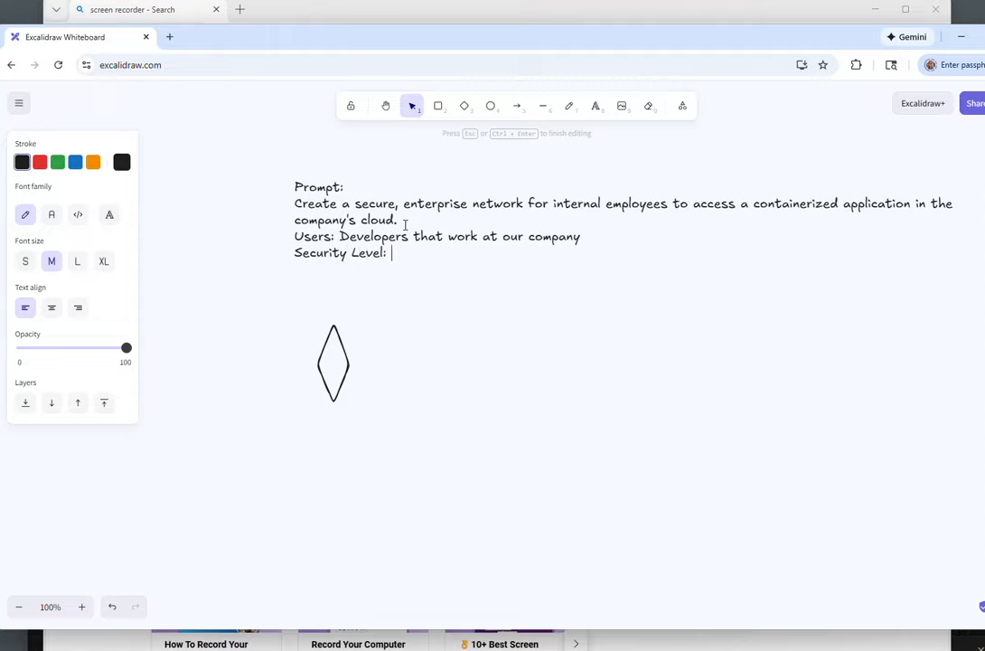
pyautogui.write('Developers')
pyautogui.press('BackSpace')
pyautogui.write('/Stage')
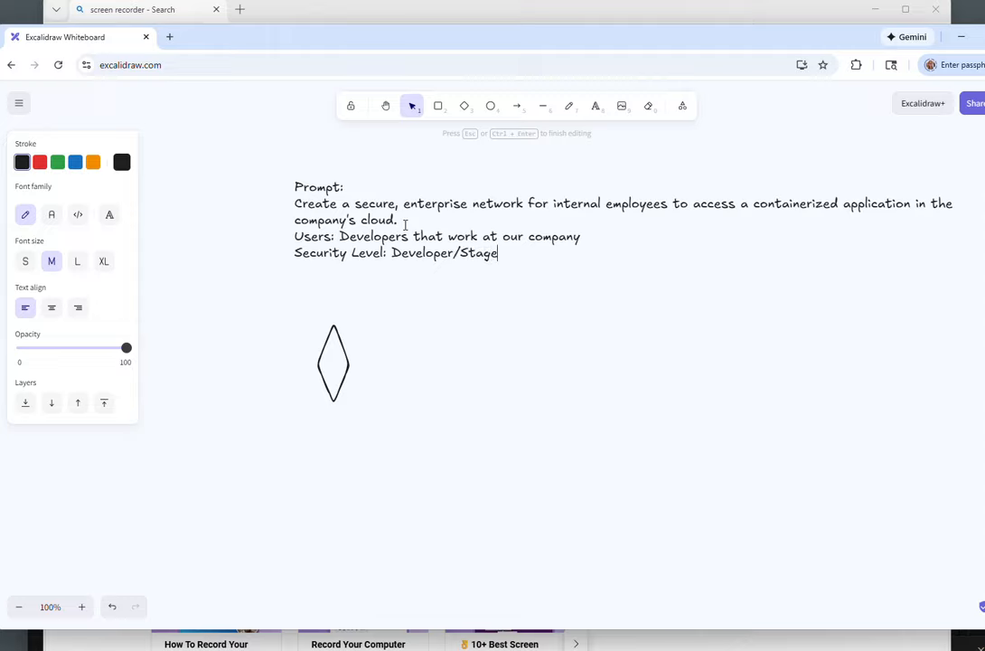
pyautogui.write(' environmnet - trade')
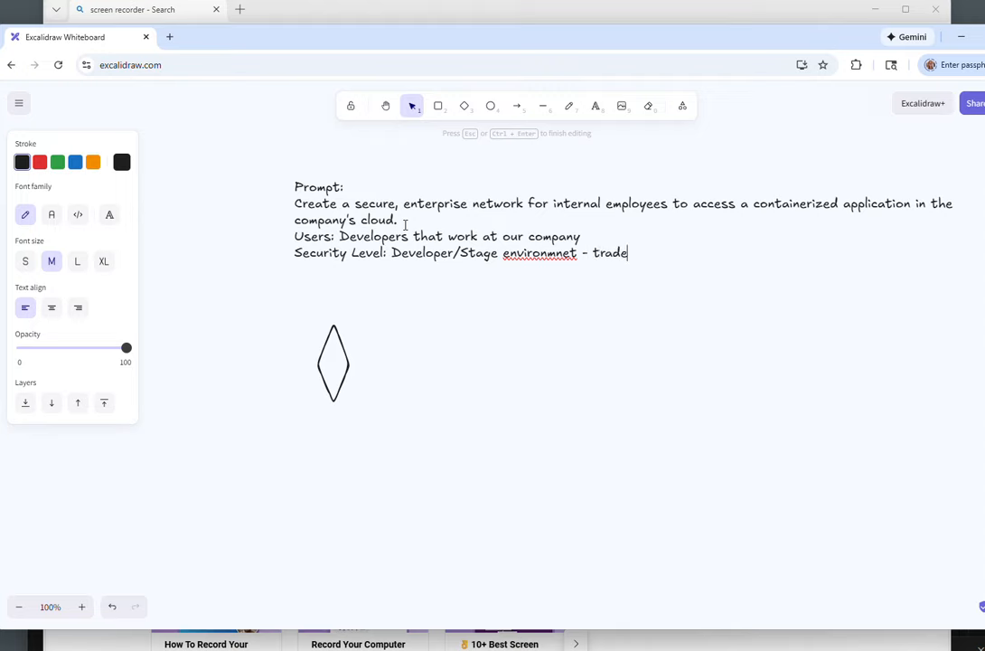
pyautogui.write('offs here')
# Step: Start a new line "Data: SOC2 compliant, and rate of access is" and finish editing the text
pyautogui.press('Return')
pyautogui.write('Da')
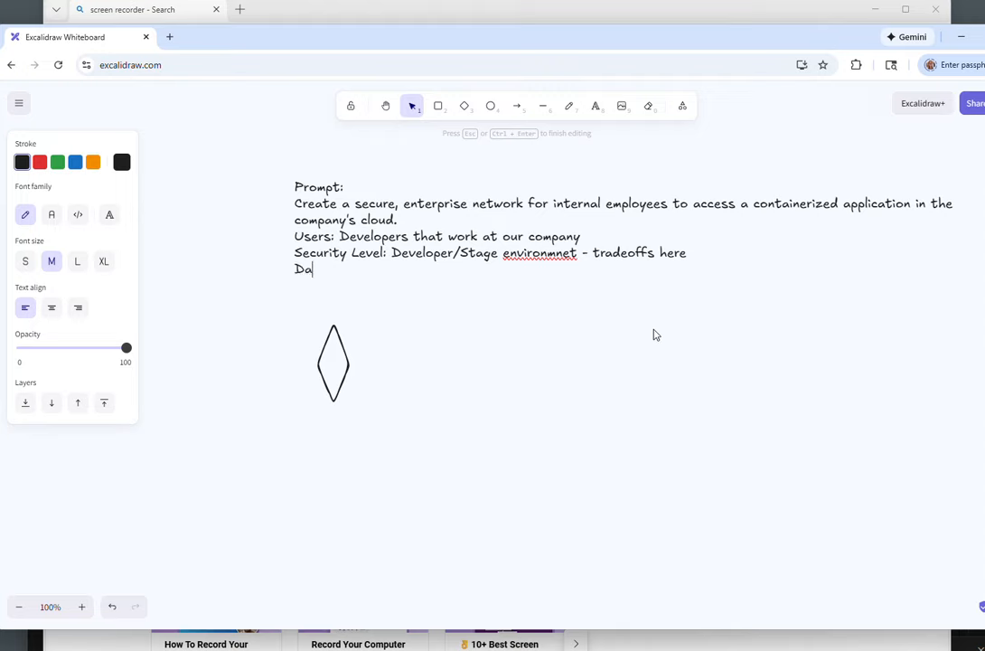
pyautogui.write('ta: SOC2 compliant')
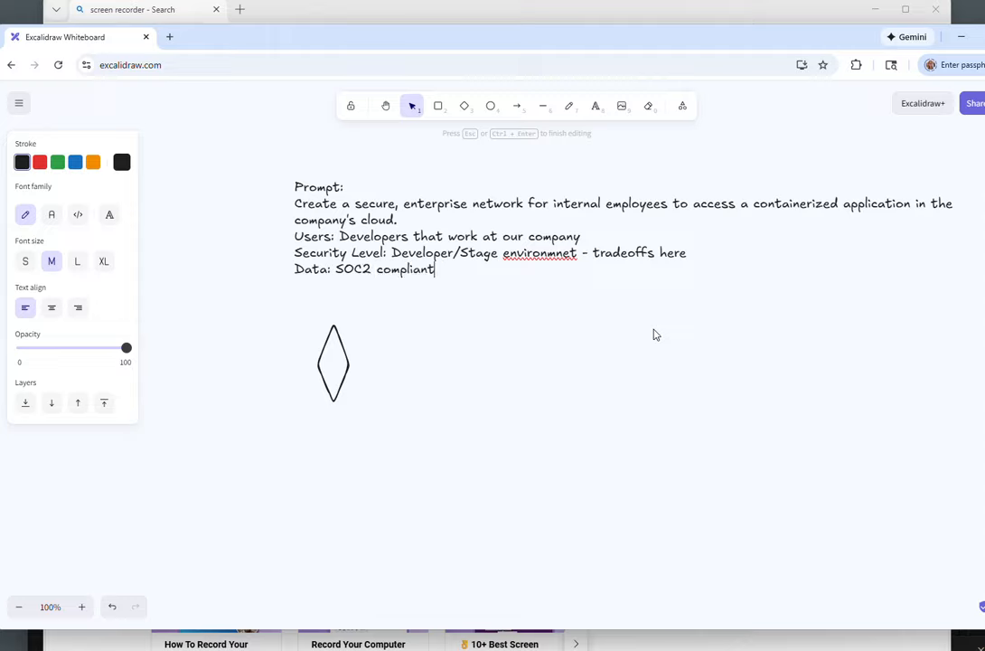
pyautogui.write(', and rate of ac')
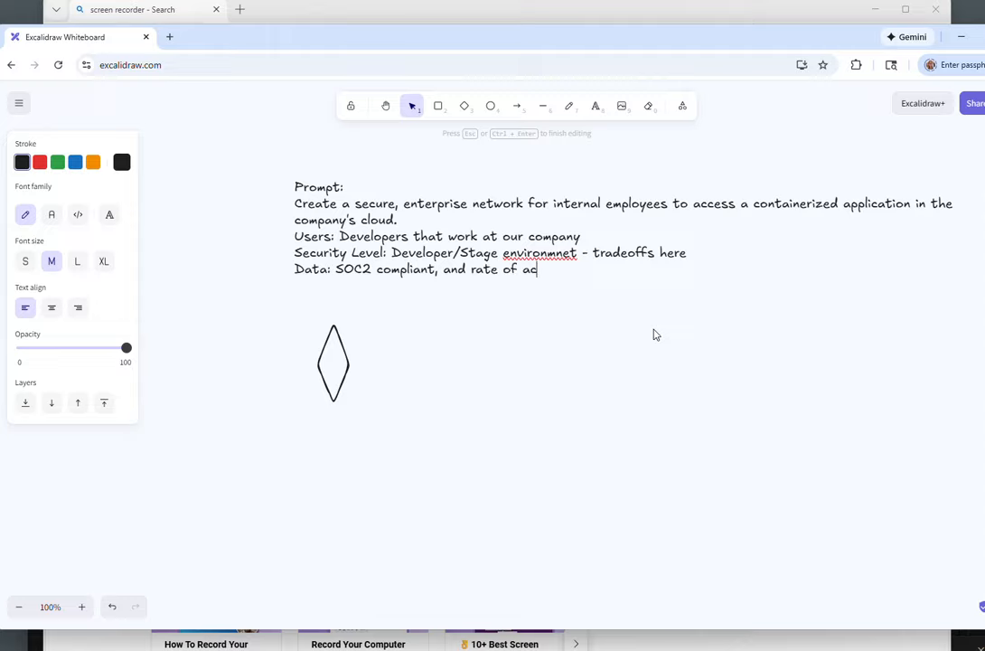
pyautogui.write('cess is')
pyautogui.press('Escape')
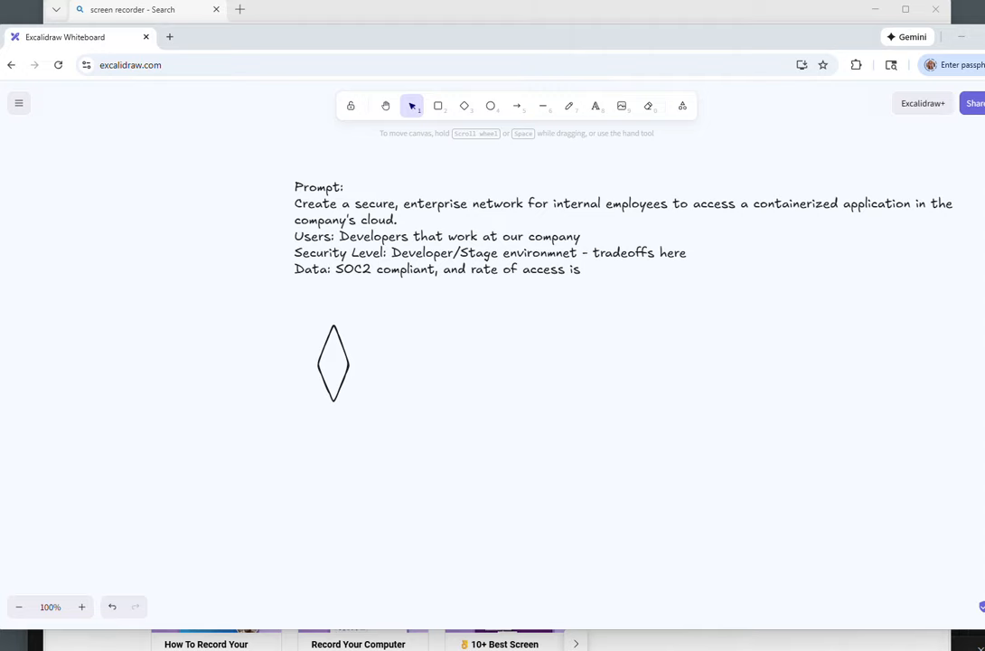
# Step: Shift the prompt text left and extend the Data line with "100 users, 3 main external dbs, bucket, postgres, lambda for logs."
pyautogui.moveTo(623, 272); pyautogui.dragTo(583, 283)
pyautogui.doubleClick(585, 285)
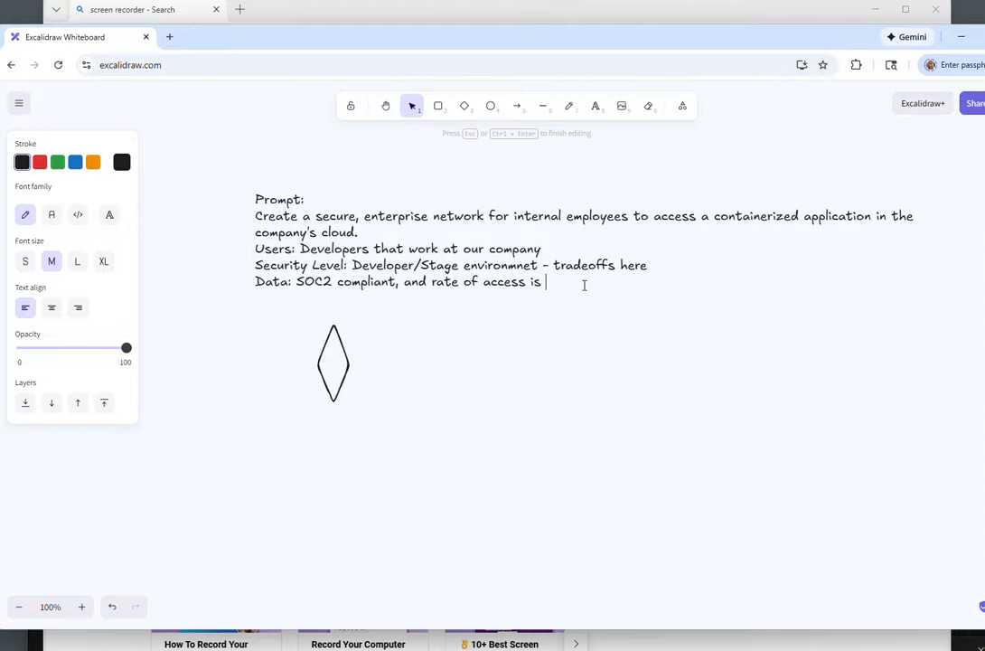
pyautogui.write('100 users, 3 main e')
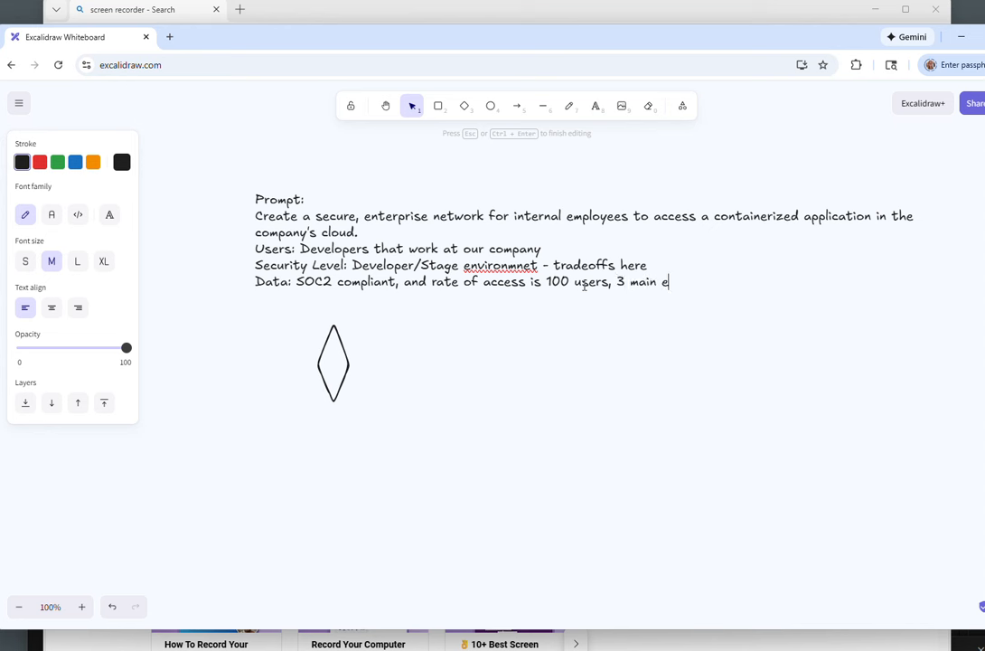
pyautogui.write('xternal dbs')
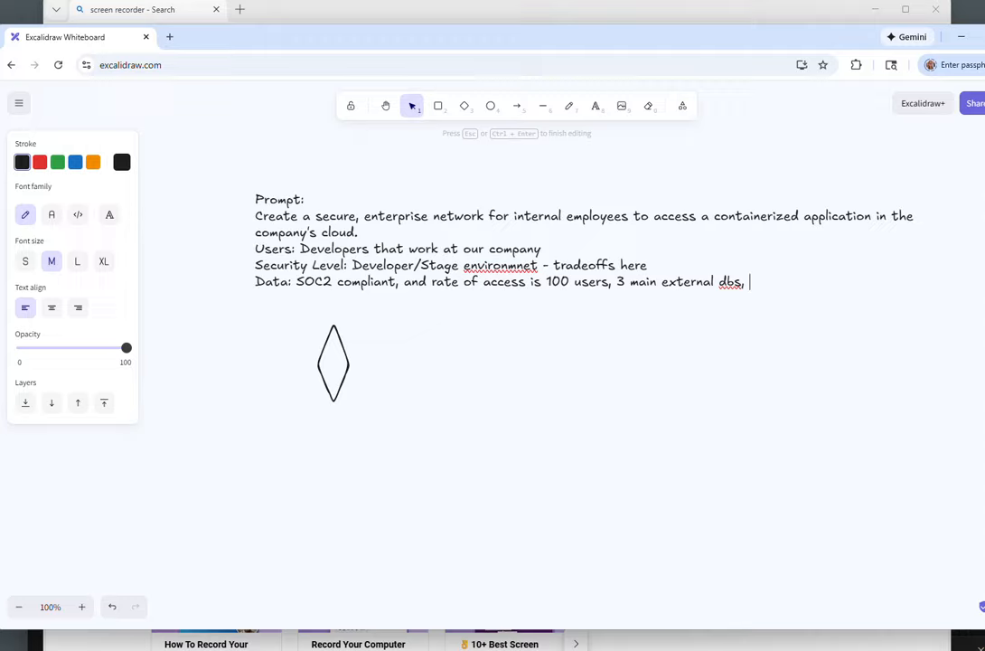
pyautogui.write(', bucket')
pyautogui.write(' post')
pyautogui.press('BackSpace')
pyautogui.press('BackSpace')
pyautogui.press('BackSpace')
pyautogui.press('BackSpace')
pyautogui.press('BackSpace')
pyautogui.write(', postgres,')
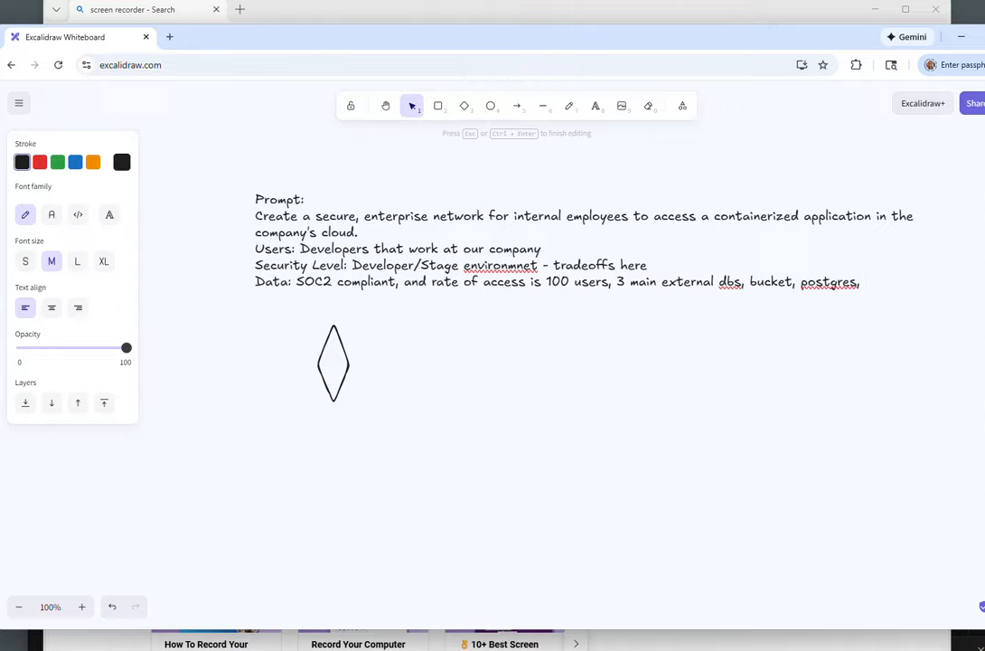
pyautogui.write('lambda for logs.')
pyautogui.click(959, 467)
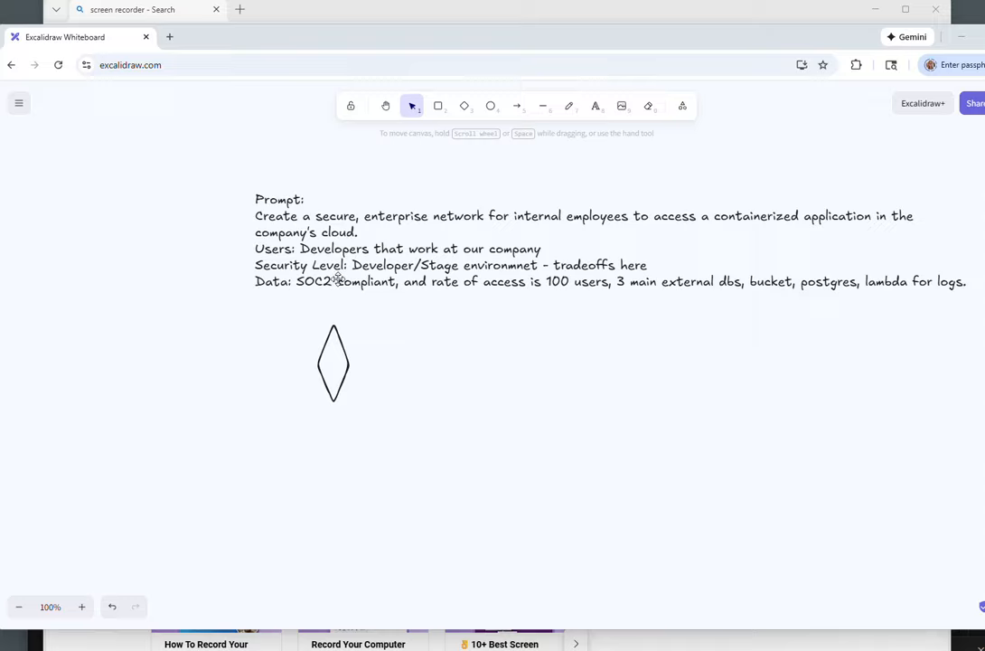
# Step: Append a line "(talk about how to make it resilient, scalable, and recoverable)" to the prompt text
pyautogui.click(951, 279)
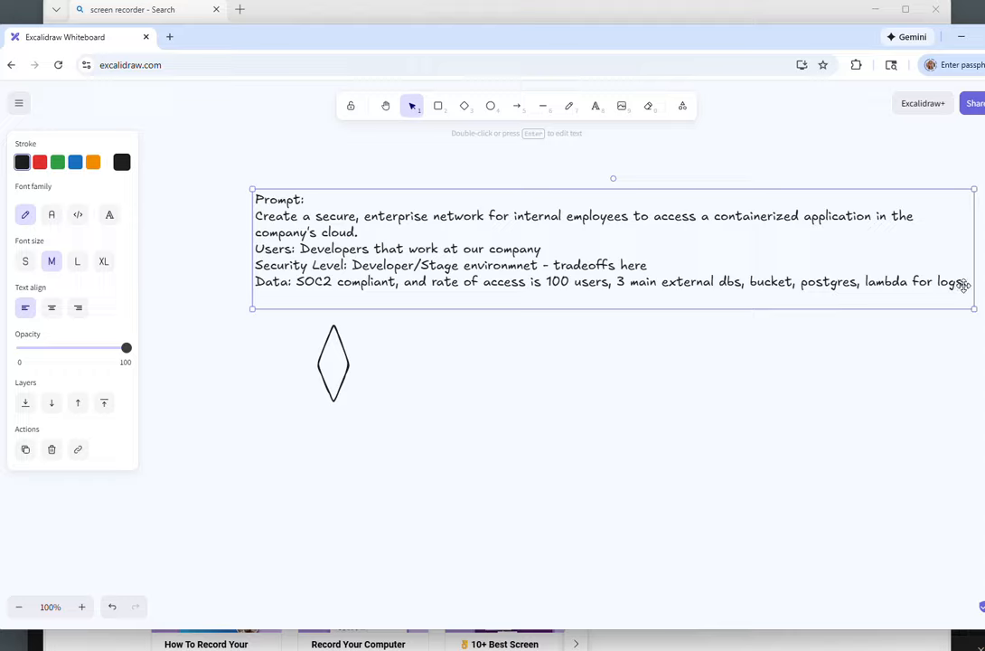
pyautogui.tripleClick(963, 284)
pyautogui.click(966, 284)
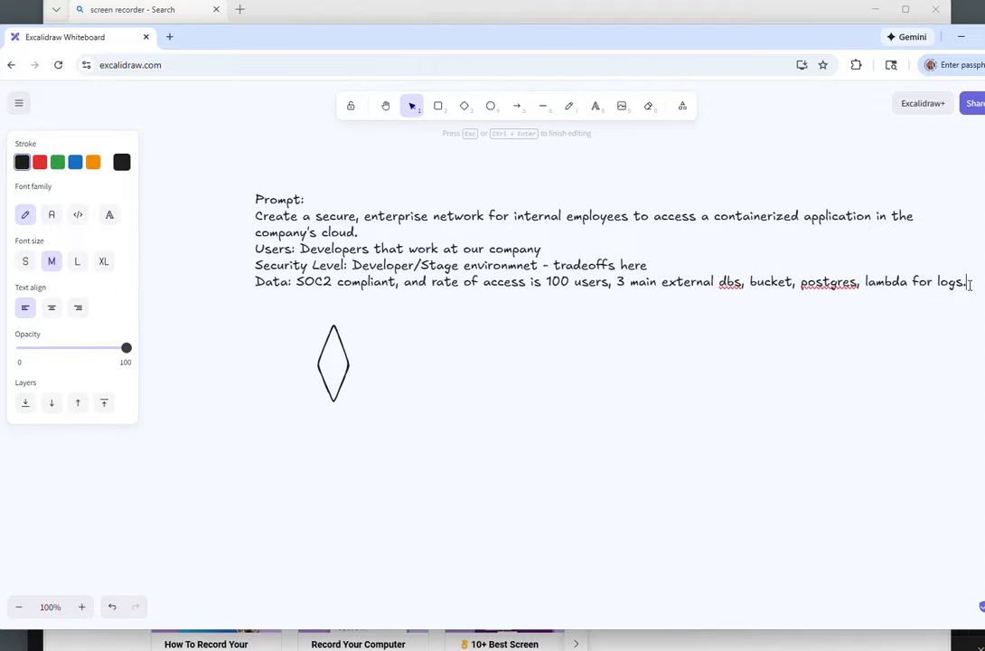
pyautogui.write('(talk about how t')
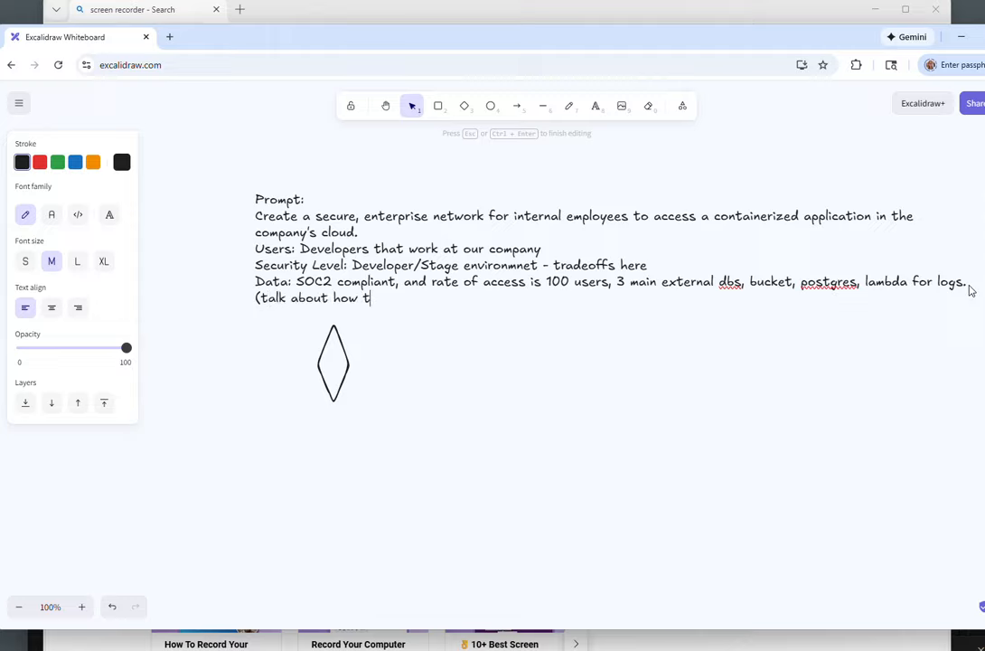
pyautogui.write('o make it resilient, scal')
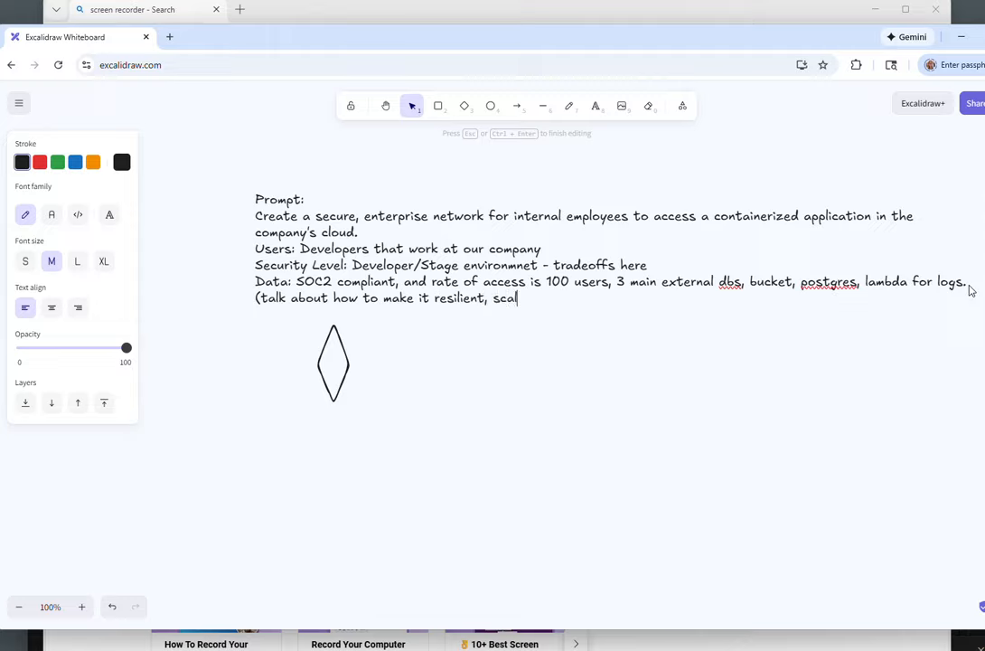
pyautogui.write('able, and recoverable')
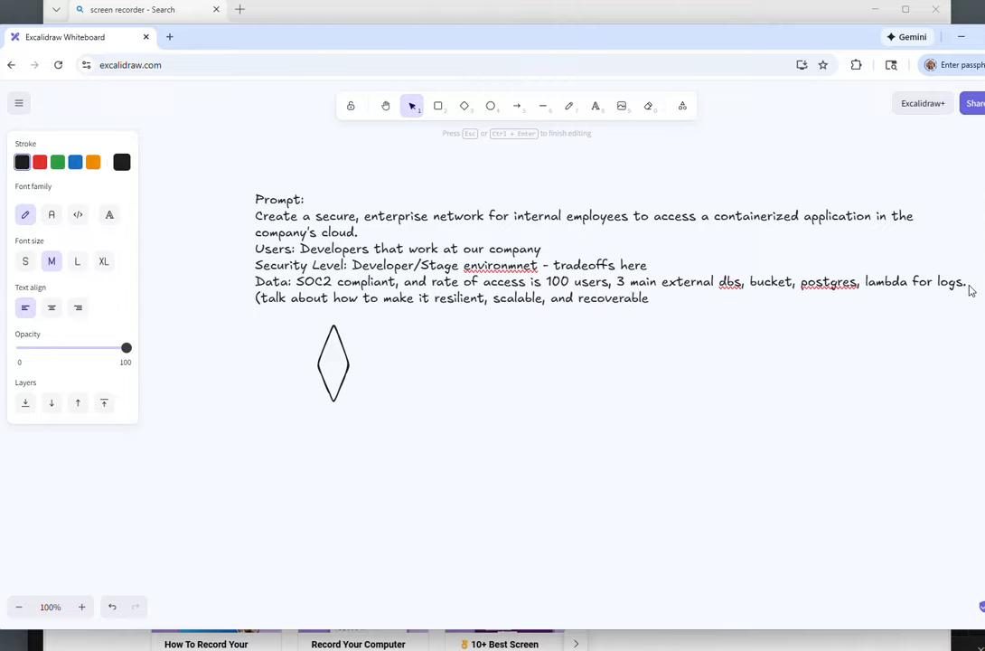
pyautogui.write(')')
pyautogui.press('Return')
pyautogui.press('Return')
# Step: Correct the misspelled "environmnet" to "environment" using the spelling suggestion
pyautogui.doubleClick(515, 271)
pyautogui.rightClick(516, 271)
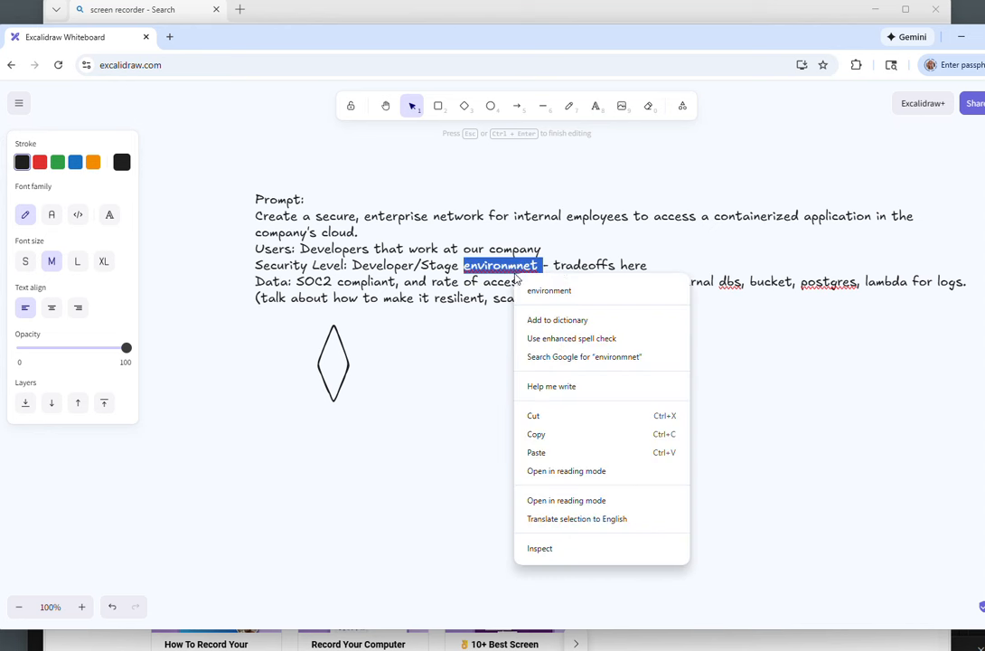
pyautogui.click(518, 287)
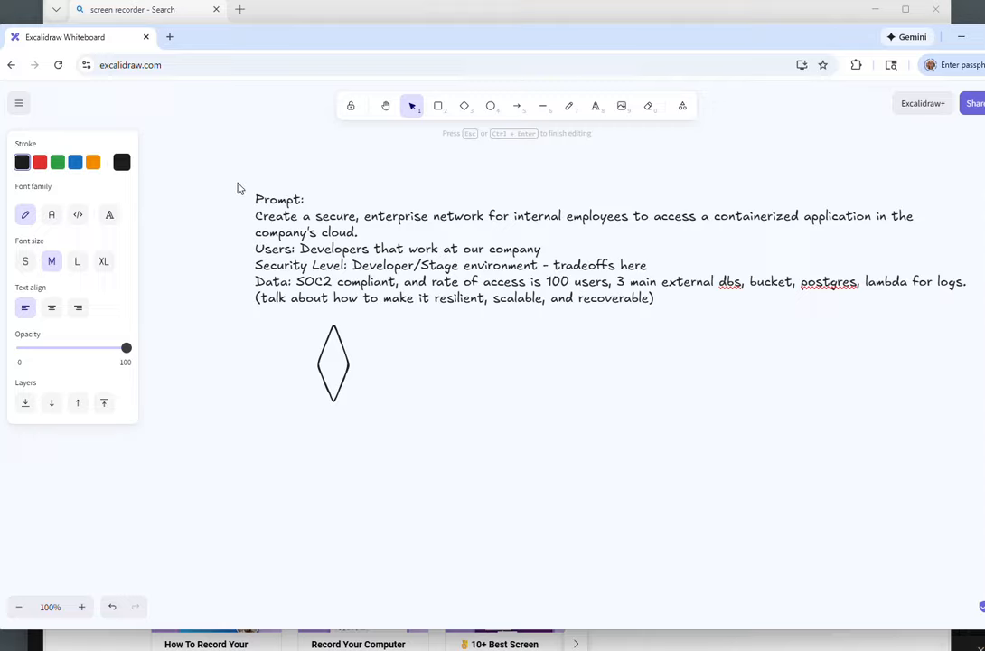
pyautogui.moveTo(258, 198); pyautogui.dragTo(791, 335)
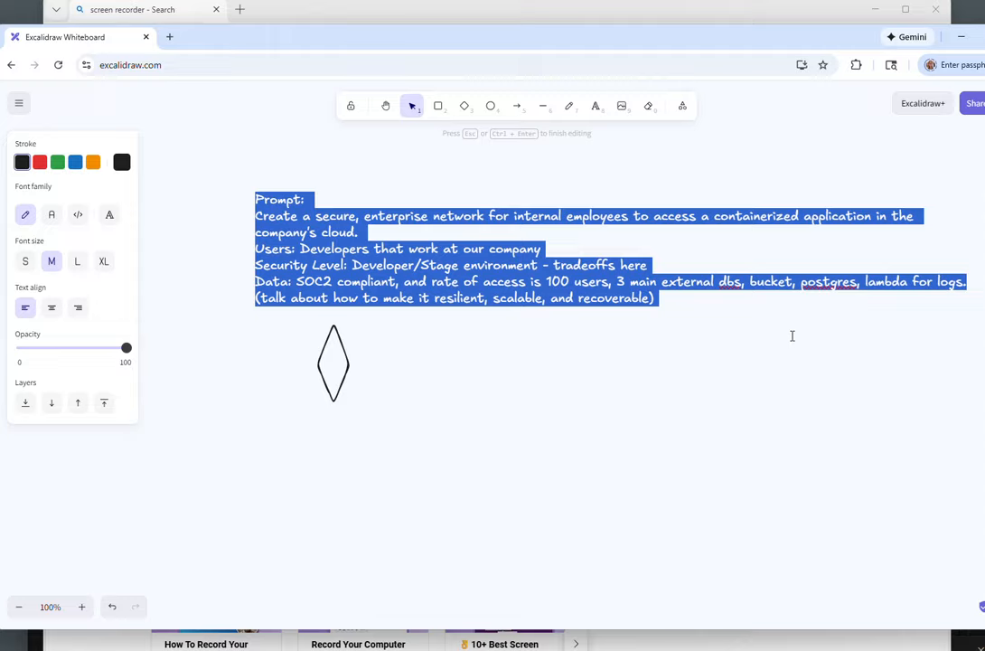
pyautogui.press('Escape')
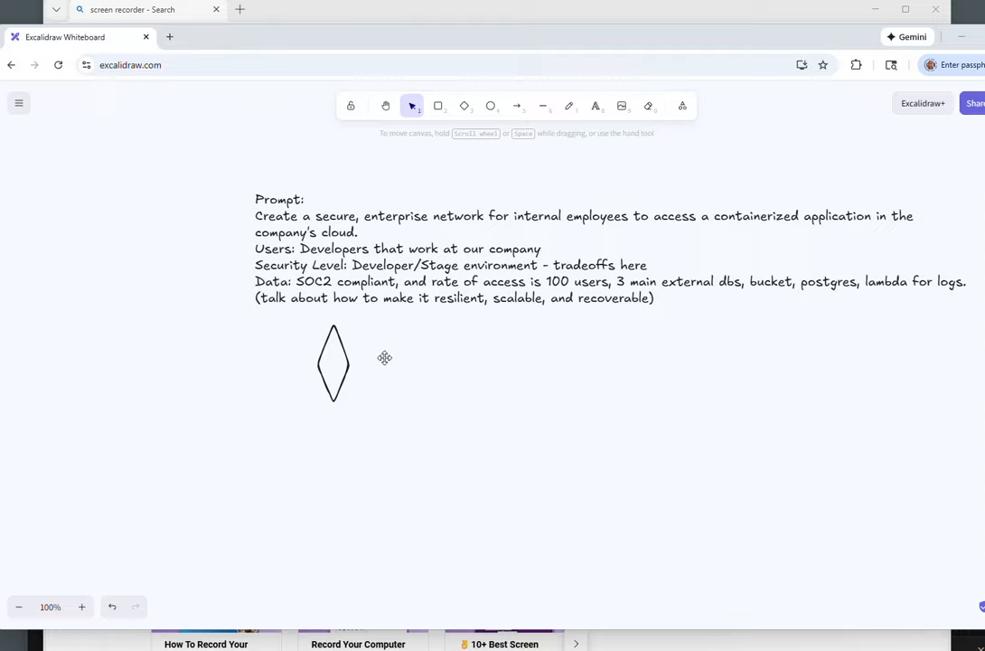
# Step: Reshape the diamond into a wider shape below the prompt and label it "Users"
pyautogui.moveTo(349, 360); pyautogui.dragTo(503, 461)
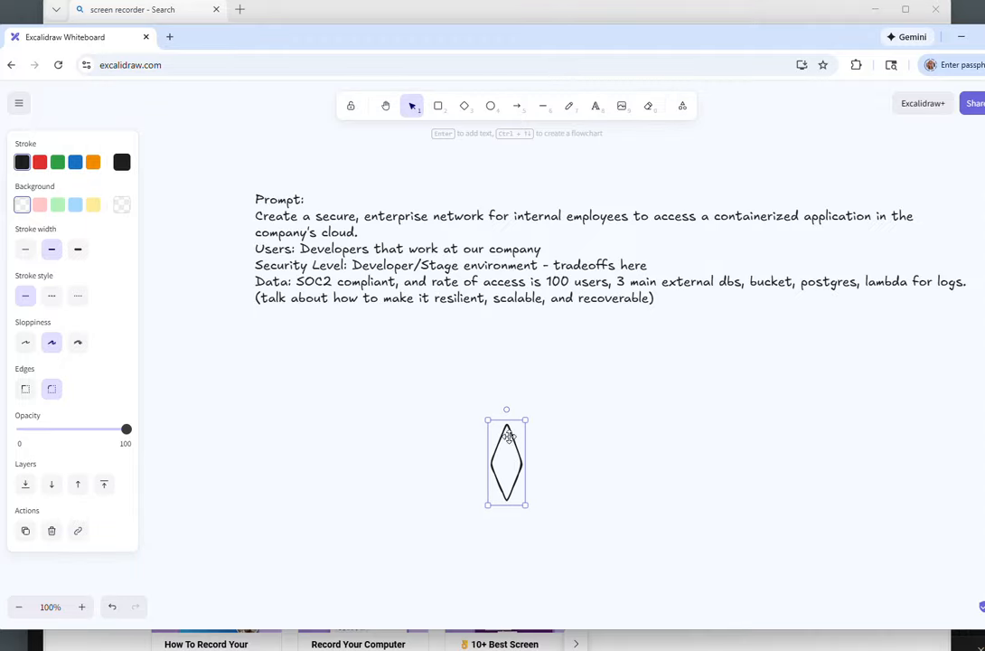
pyautogui.moveTo(527, 461); pyautogui.dragTo(361, 370)
pyautogui.doubleClick(363, 373)
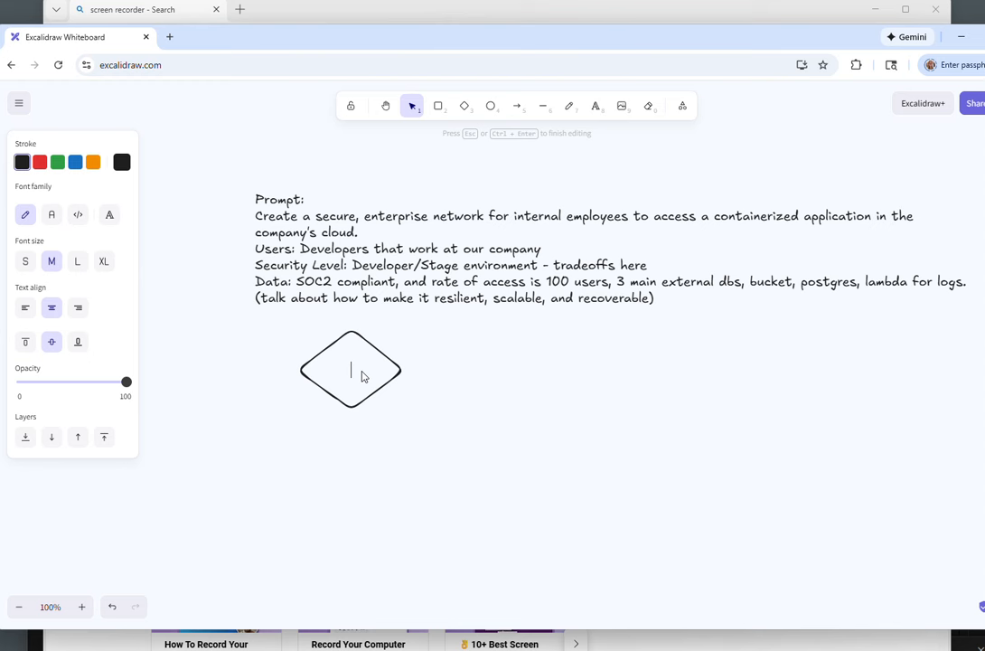
pyautogui.write('Users')
# Step: Draw a second diamond to the right of the Users diamond
pyautogui.scroll(-3, 413, 457)
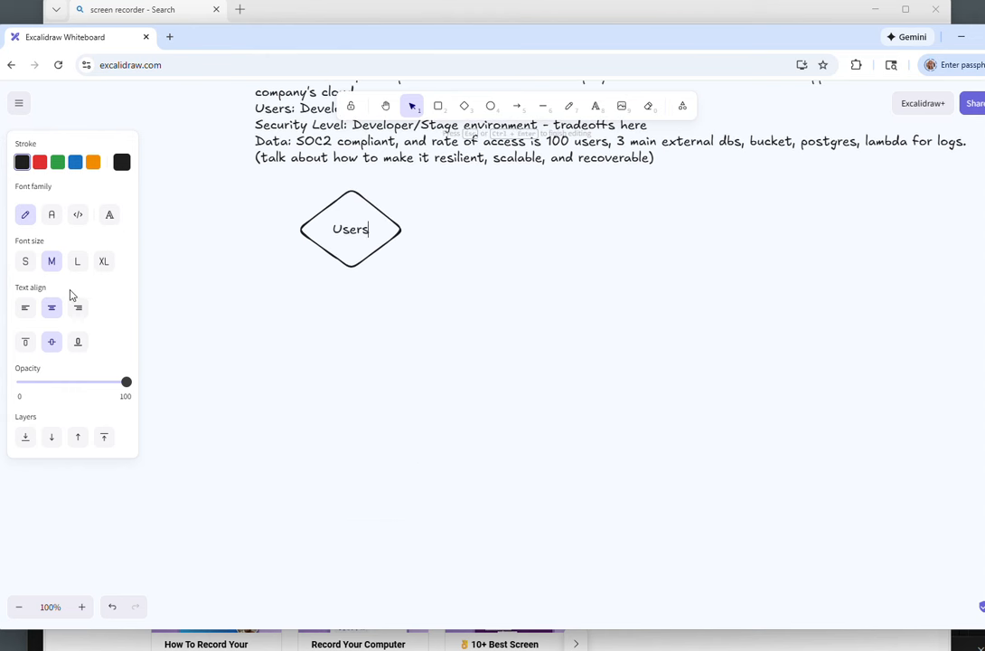
pyautogui.click(465, 105)
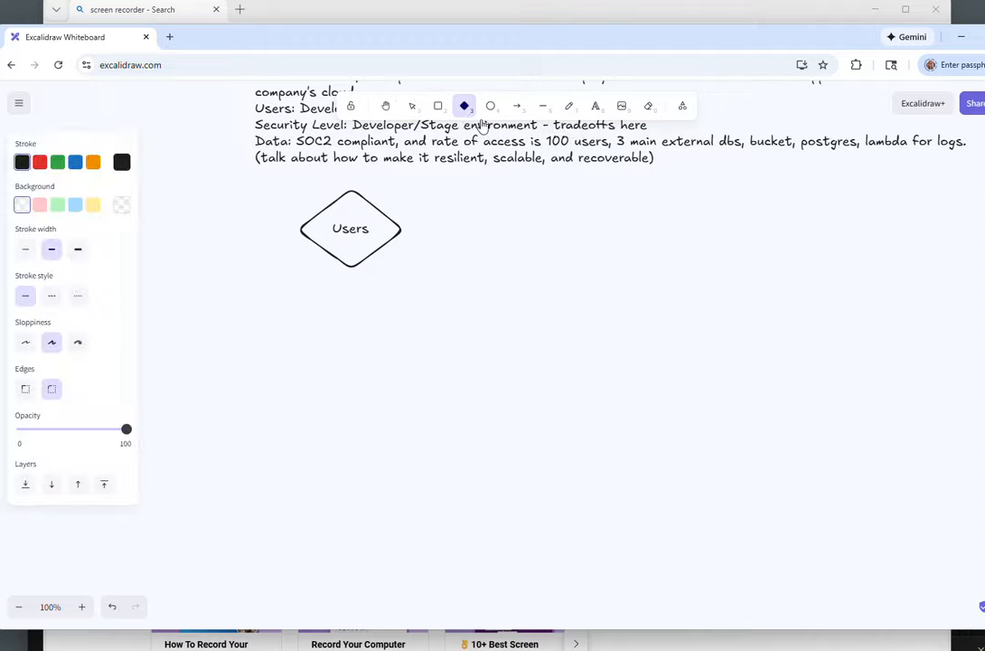
pyautogui.moveTo(753, 206); pyautogui.dragTo(845, 289)
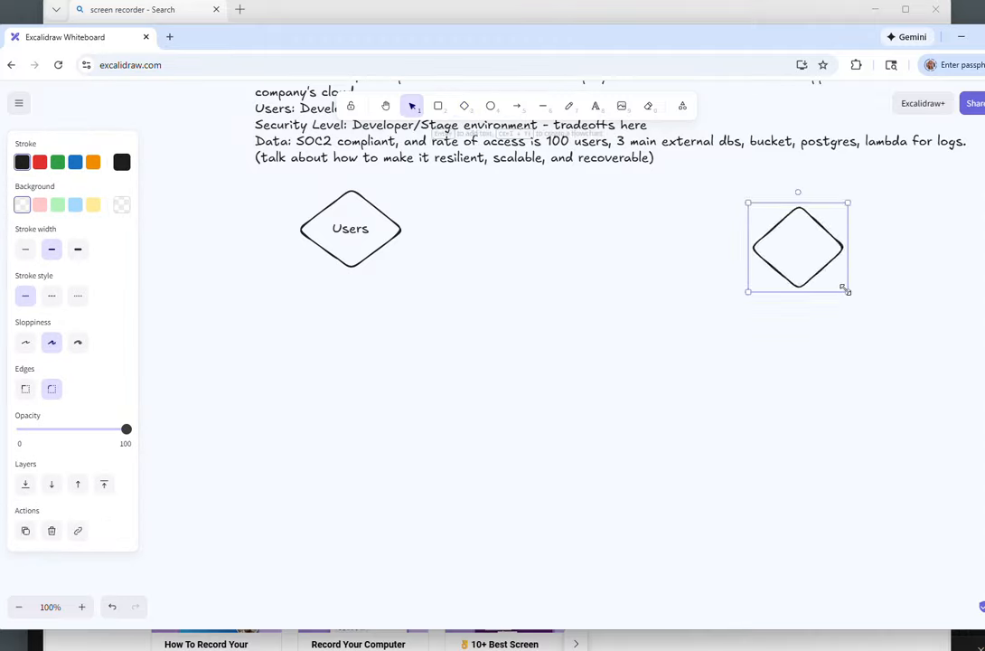
pyautogui.rightClick(800, 252)
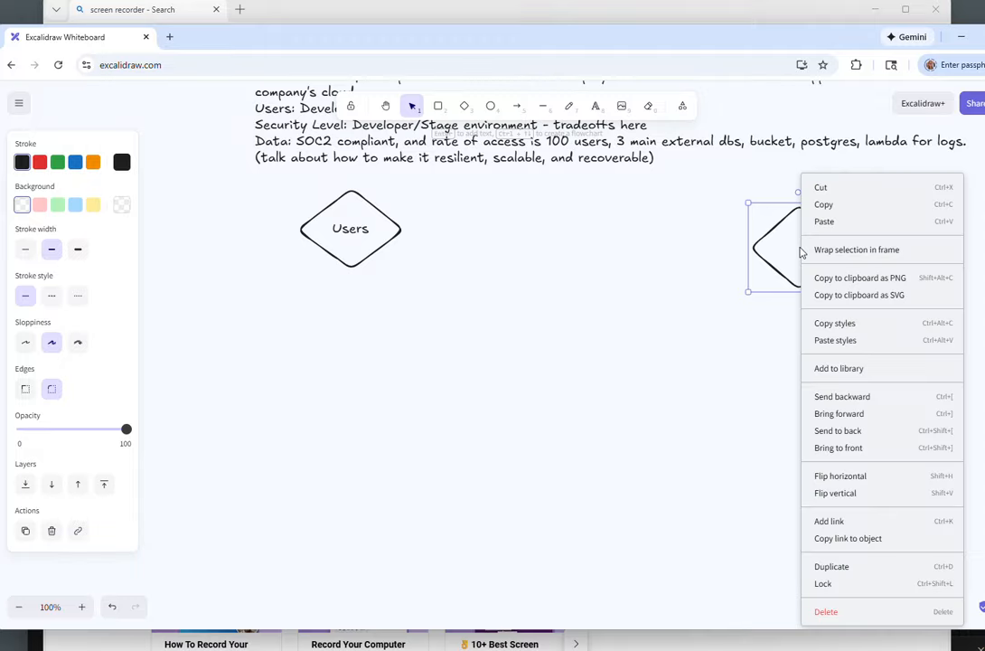
pyautogui.rightClick(800, 252)
pyautogui.press('Escape')
# Step: Label the new diamond "Airflow - Containerized application"
pyautogui.click(775, 248)
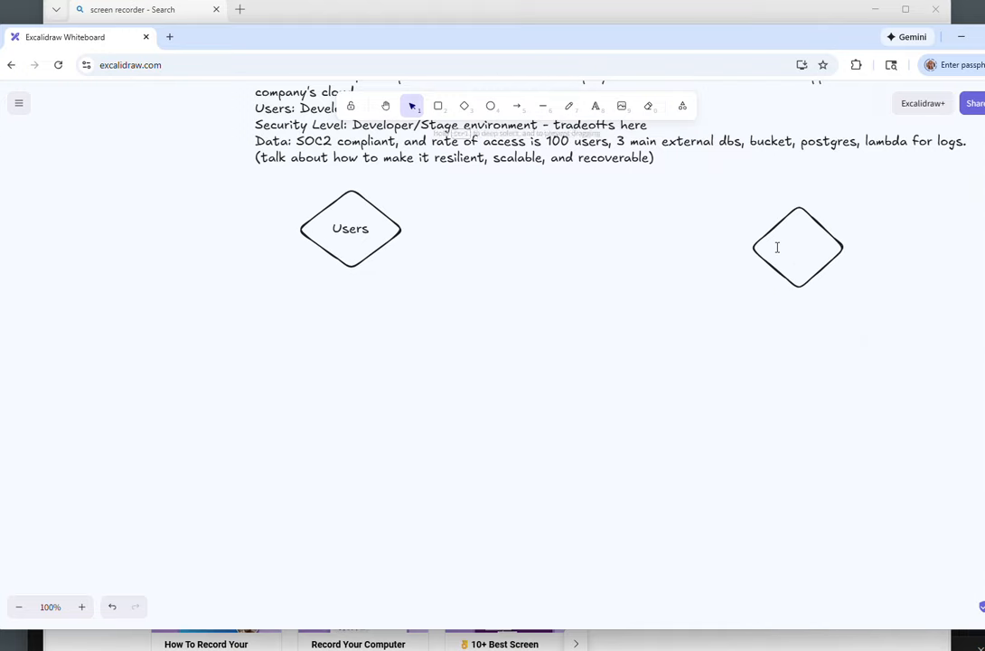
pyautogui.doubleClick(776, 247)
pyautogui.write('AS')
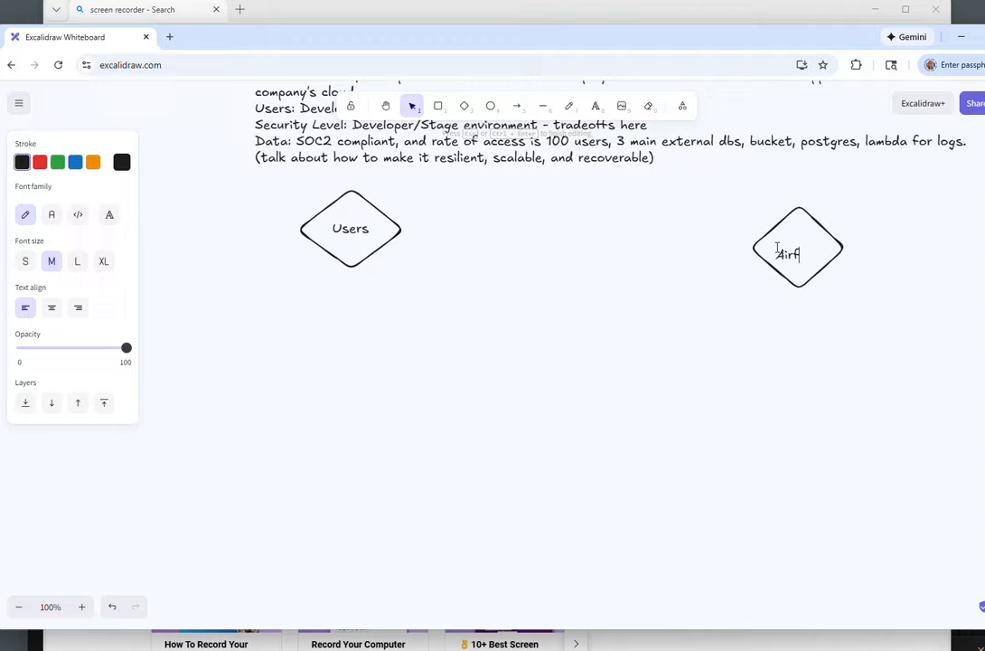
pyautogui.write('rflow - Contain')
pyautogui.write('erized application')
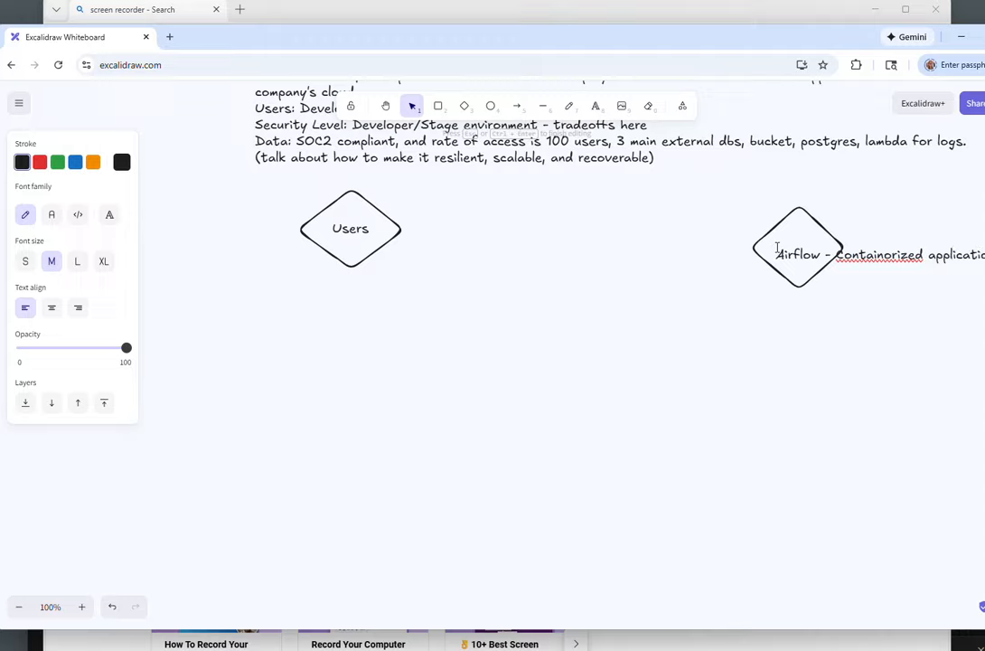
# Step: Move the Airflow diamond to the right and enlarge it around its label
pyautogui.moveTo(816, 284); pyautogui.dragTo(892, 290)
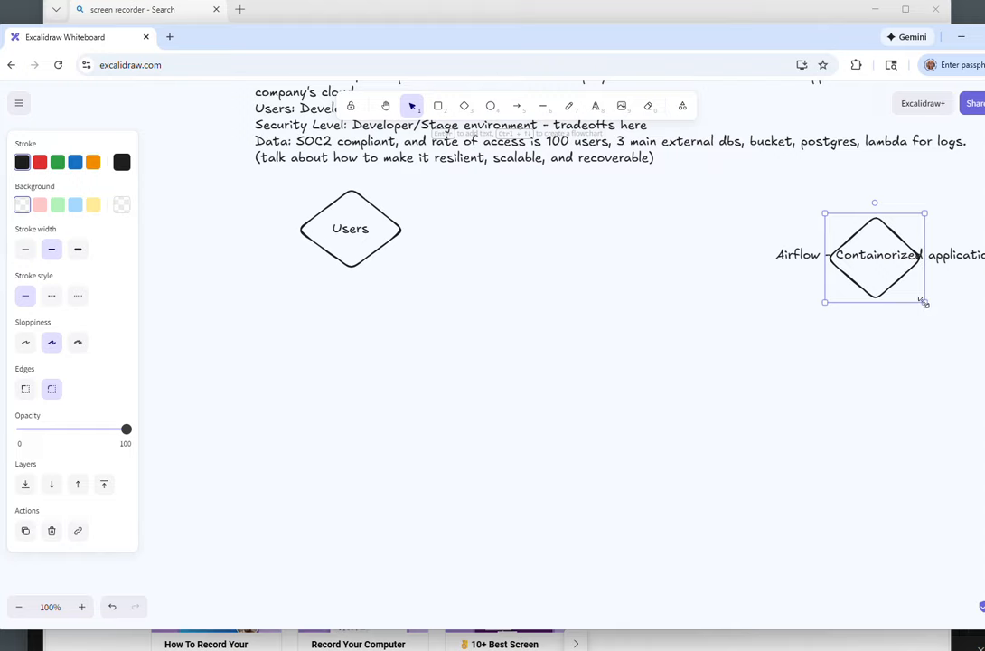
pyautogui.moveTo(923, 302); pyautogui.dragTo(887, 274)
pyautogui.click(426, 229)
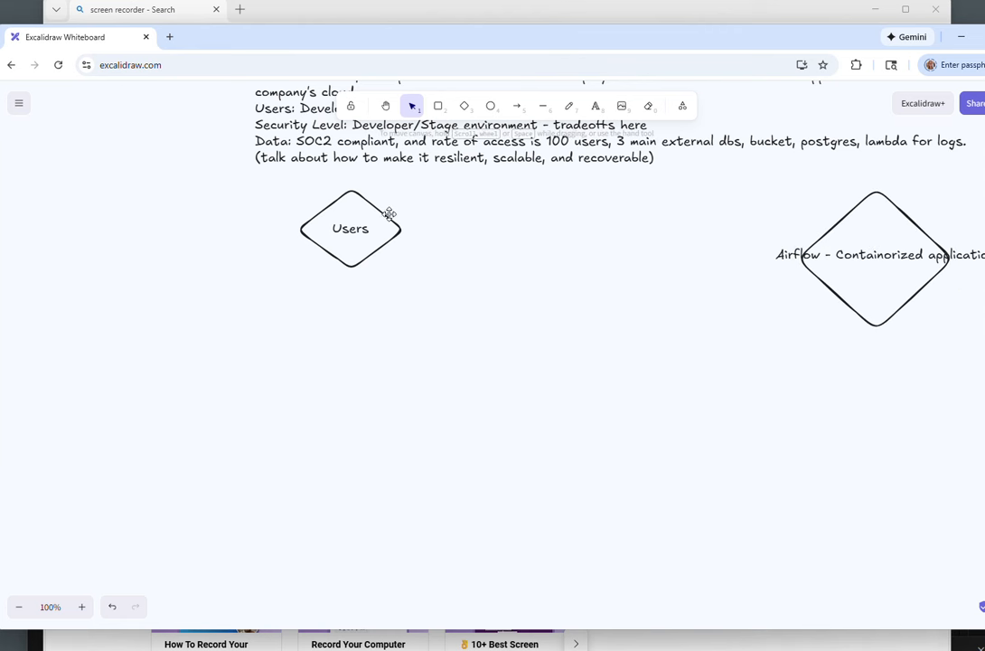
# Step: Shift the Users diamond left and draw a rounded rectangle just to its right
pyautogui.moveTo(389, 214); pyautogui.dragTo(384, 214)
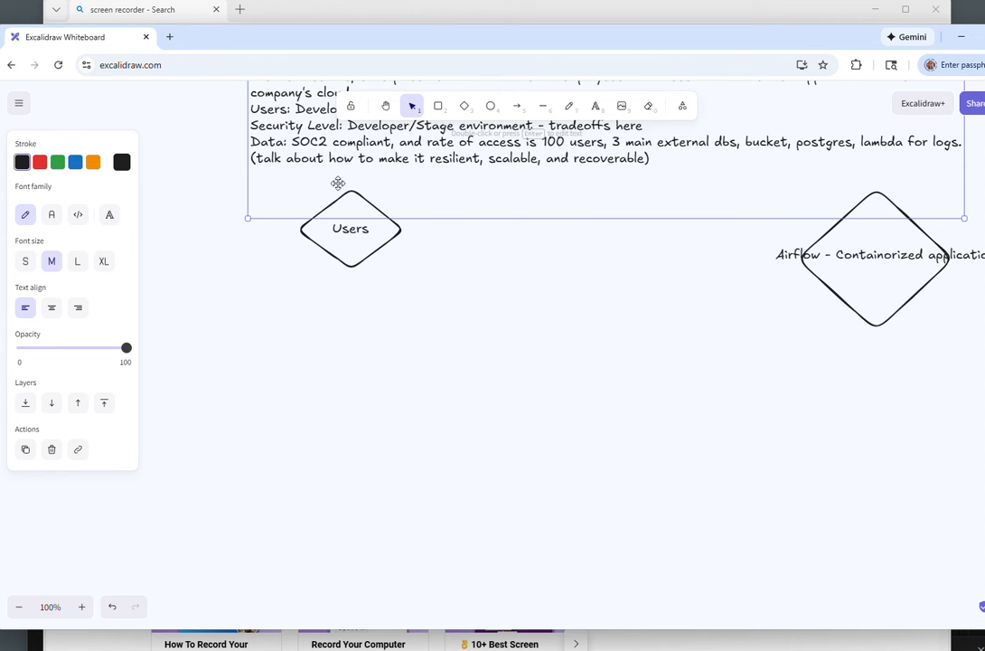
pyautogui.moveTo(325, 250); pyautogui.dragTo(242, 265)
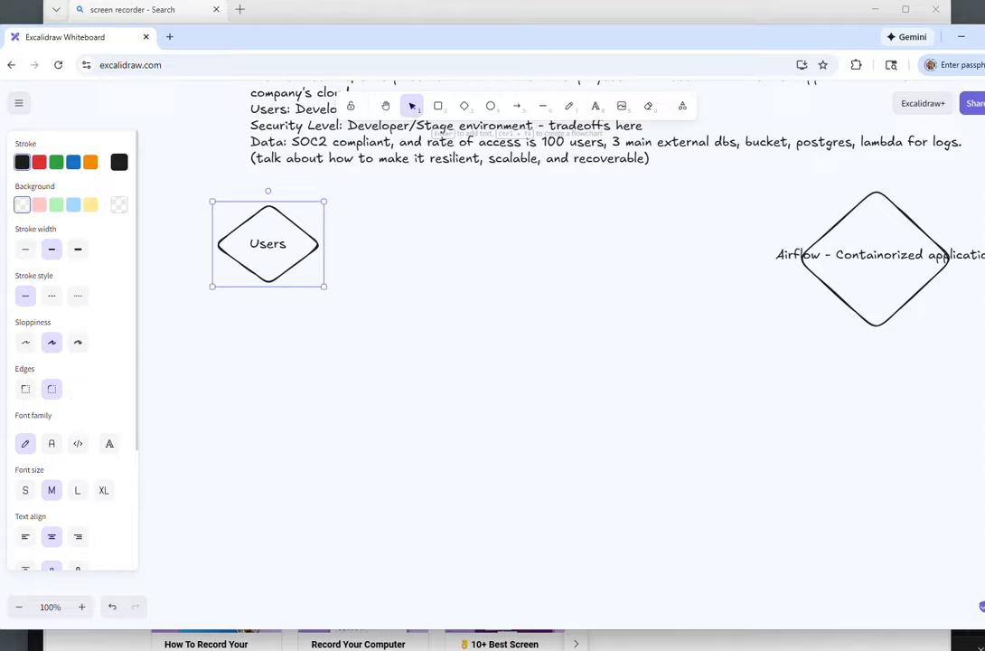
pyautogui.click(437, 106)
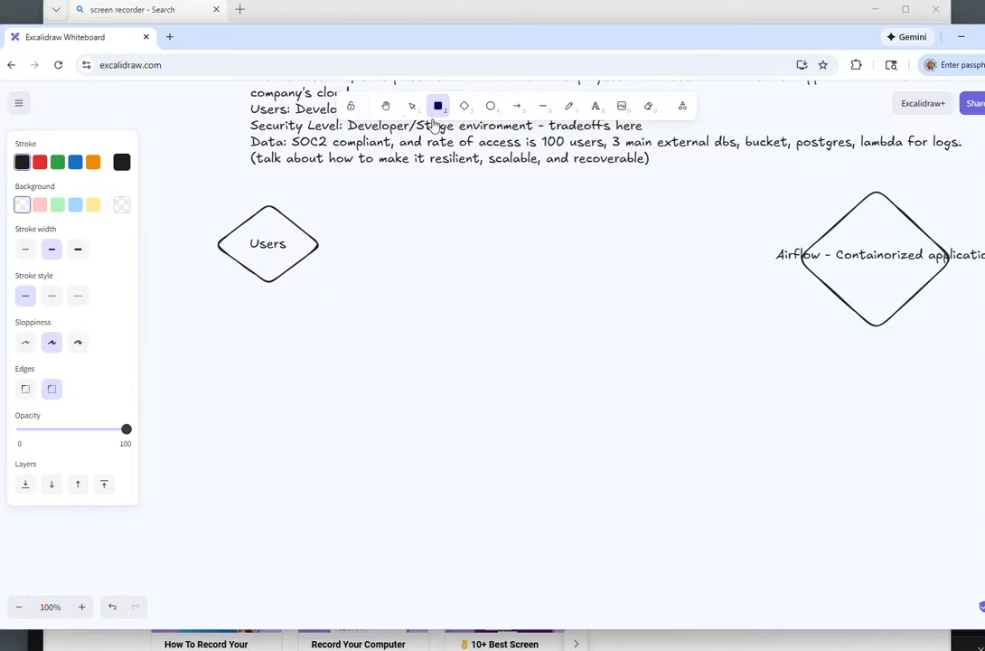
pyautogui.moveTo(340, 213)
pyautogui.mouseDown()
pyautogui.moveTo(365, 255)
pyautogui.moveTo(423, 284)
pyautogui.mouseUp()
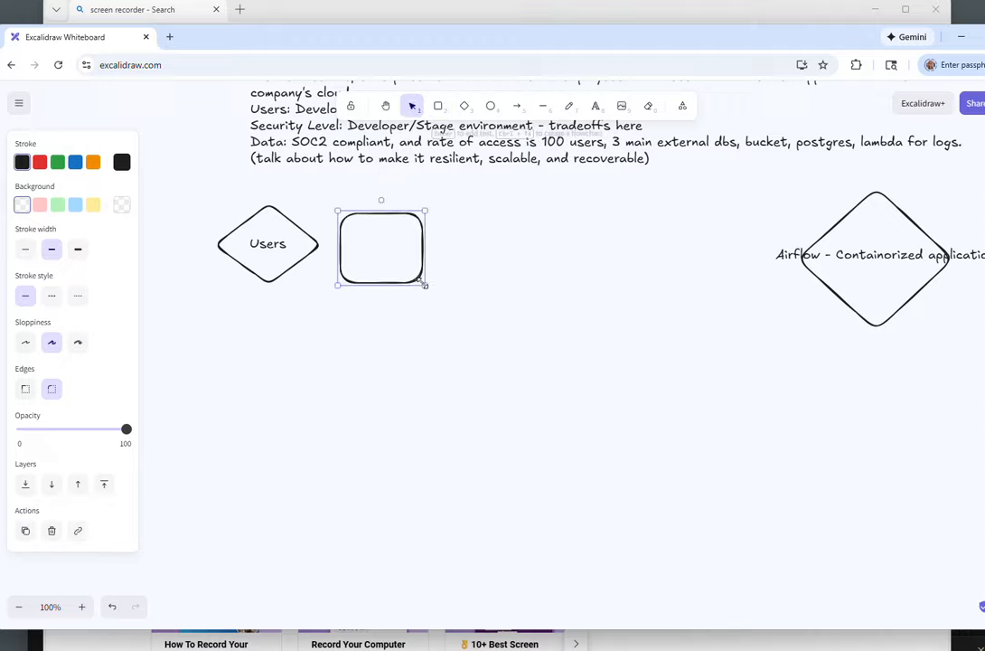
# Step: Label the new rectangle "VPN", correcting the typo in the label
pyautogui.doubleClick(359, 242)
pyautogui.write('VPM')
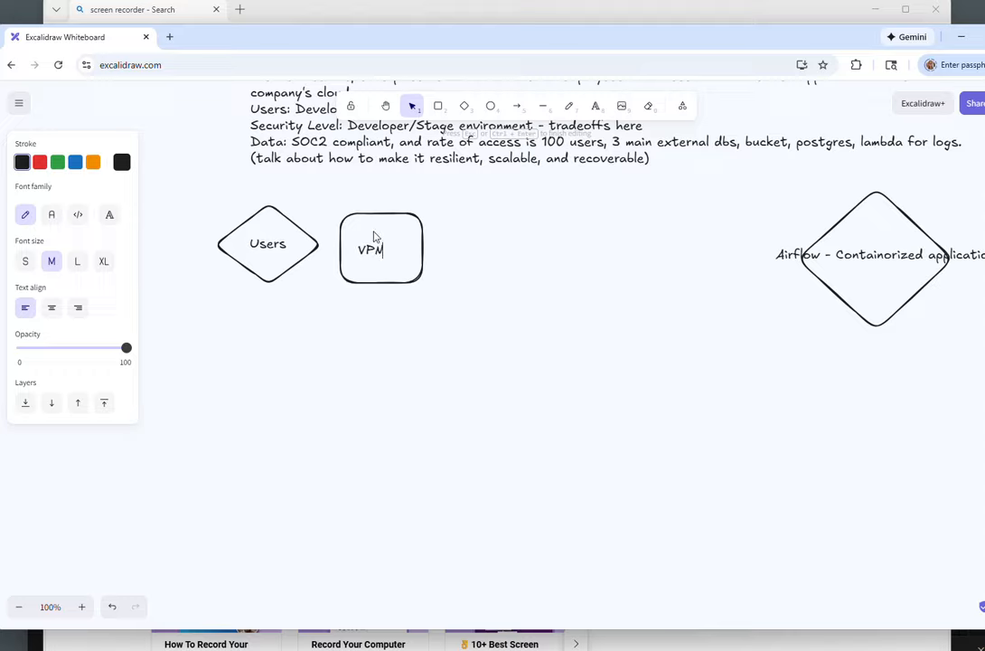
pyautogui.press('BackSpace')
pyautogui.write('N')
# Step: Move the Users diamond and the VPN box further left, closer together
pyautogui.moveTo(271, 248); pyautogui.dragTo(233, 257)
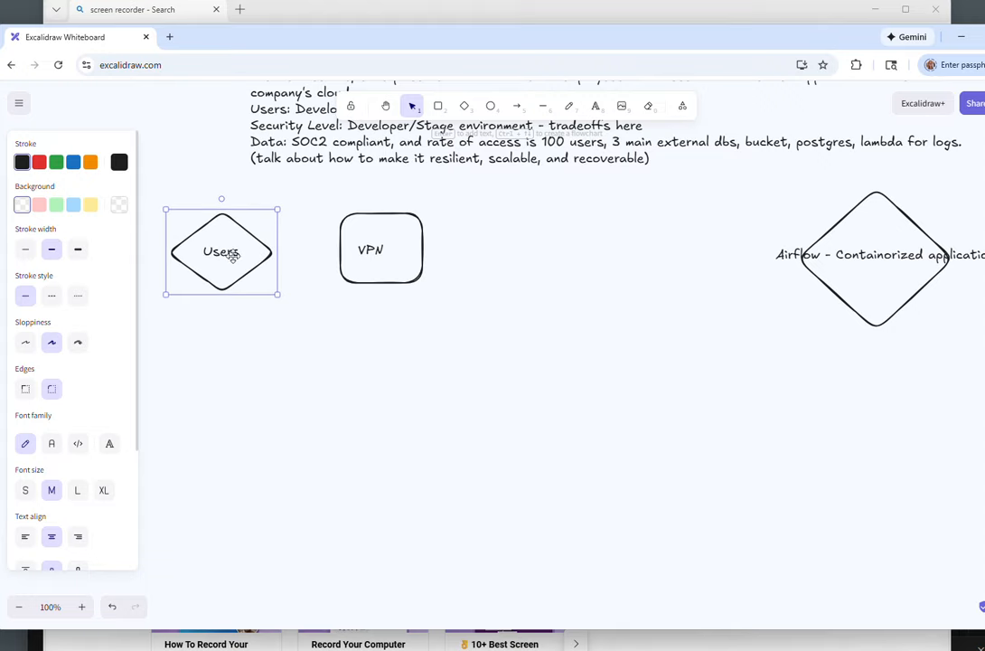
pyautogui.moveTo(371, 251); pyautogui.dragTo(337, 254)
pyautogui.press('Escape')
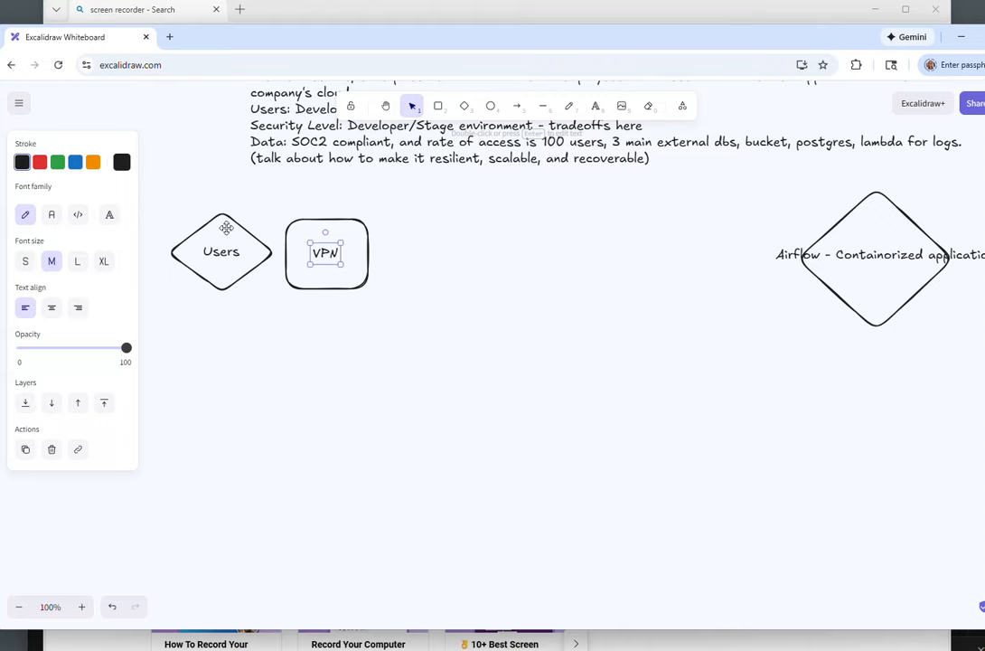
# Step: Draw another rounded rectangle to the right of the VPN box
pyautogui.click(439, 109)
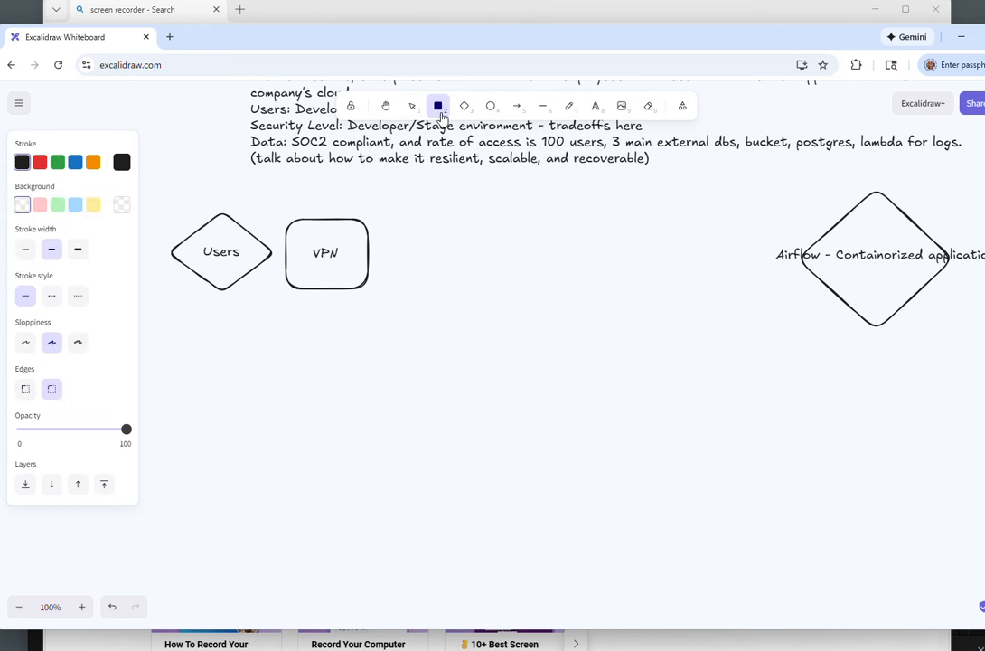
pyautogui.moveTo(388, 223); pyautogui.dragTo(473, 293)
pyautogui.rightClick(435, 264)
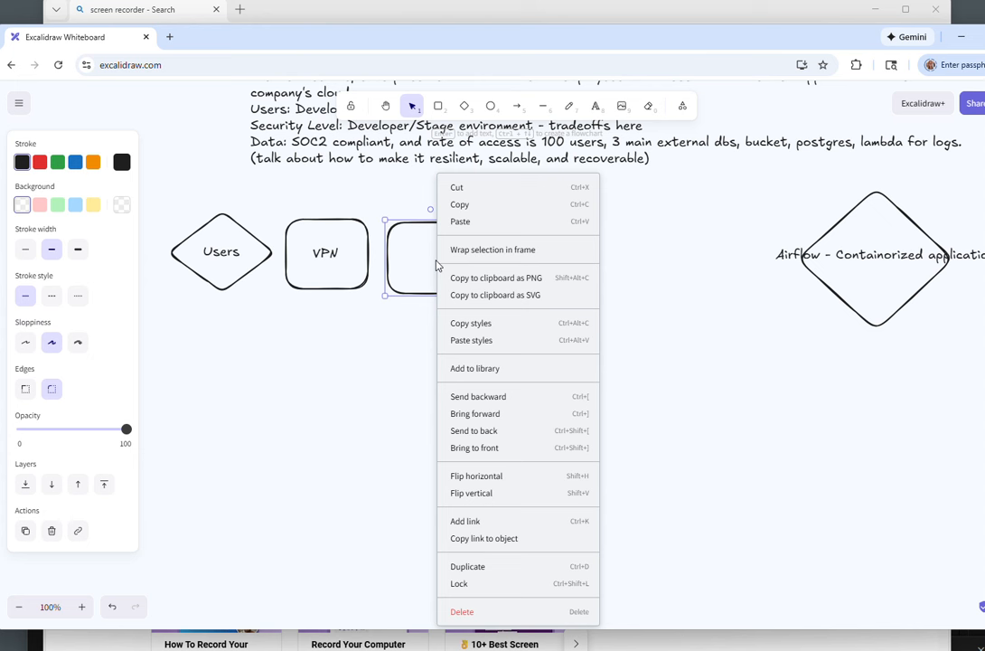
pyautogui.click(407, 248)
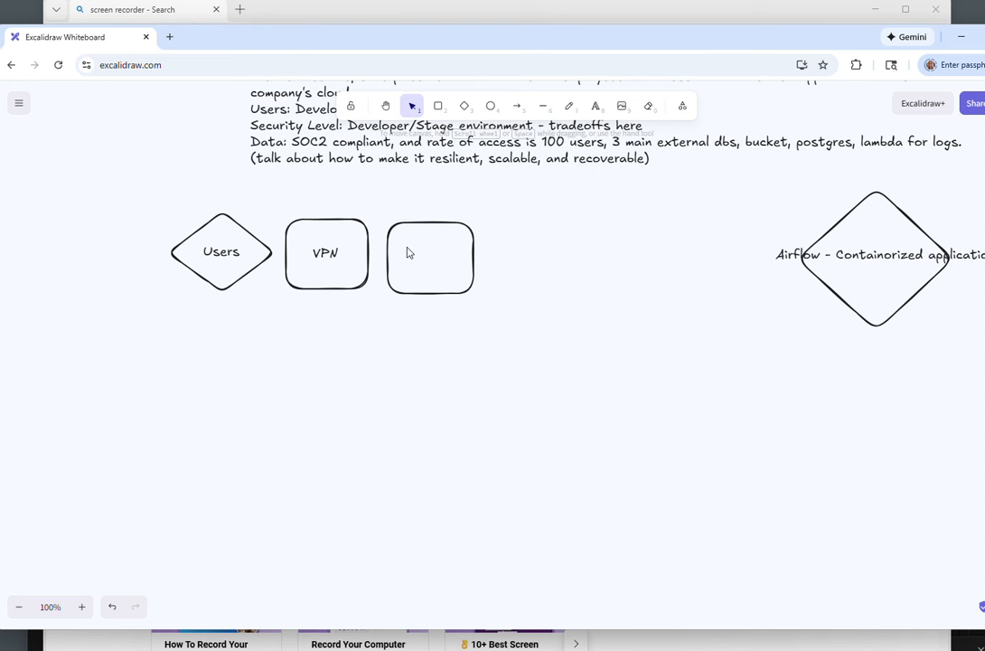
# Step: Label the new rectangle "Authentication:" and start a new line
pyautogui.doubleClick(430, 290)
pyautogui.write('Authje')
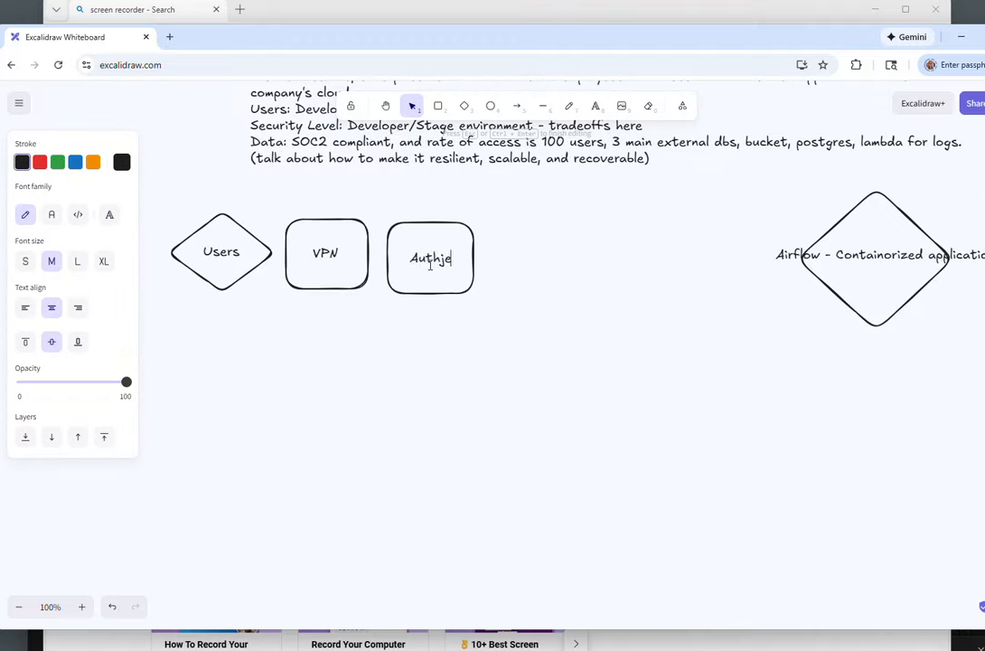
pyautogui.press('BackSpace')
pyautogui.press('BackSpace')
pyautogui.write('entication')
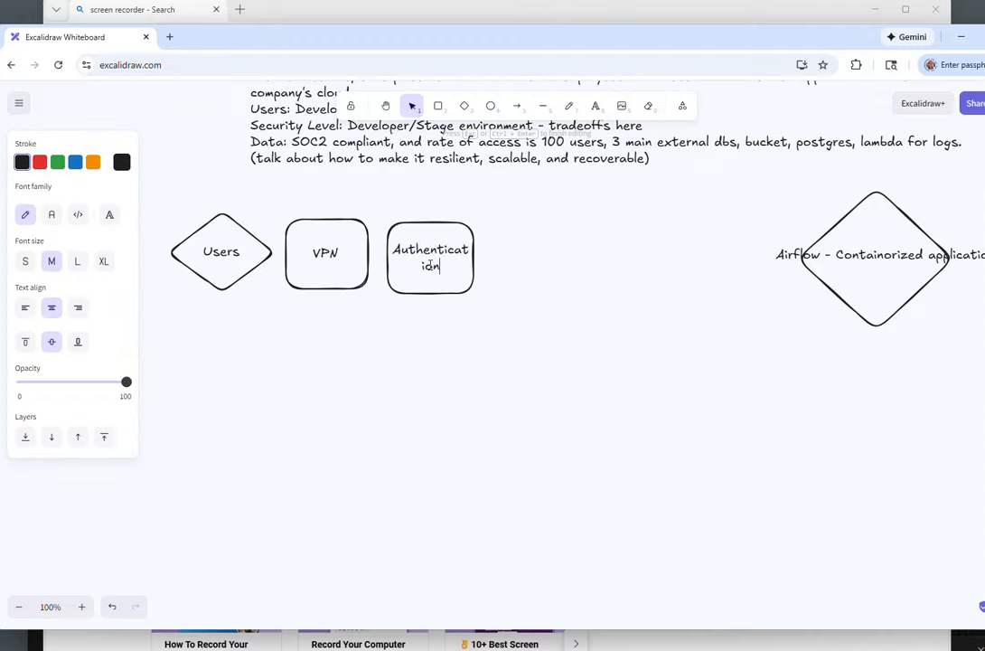
pyautogui.write(':')
pyautogui.press('Return')
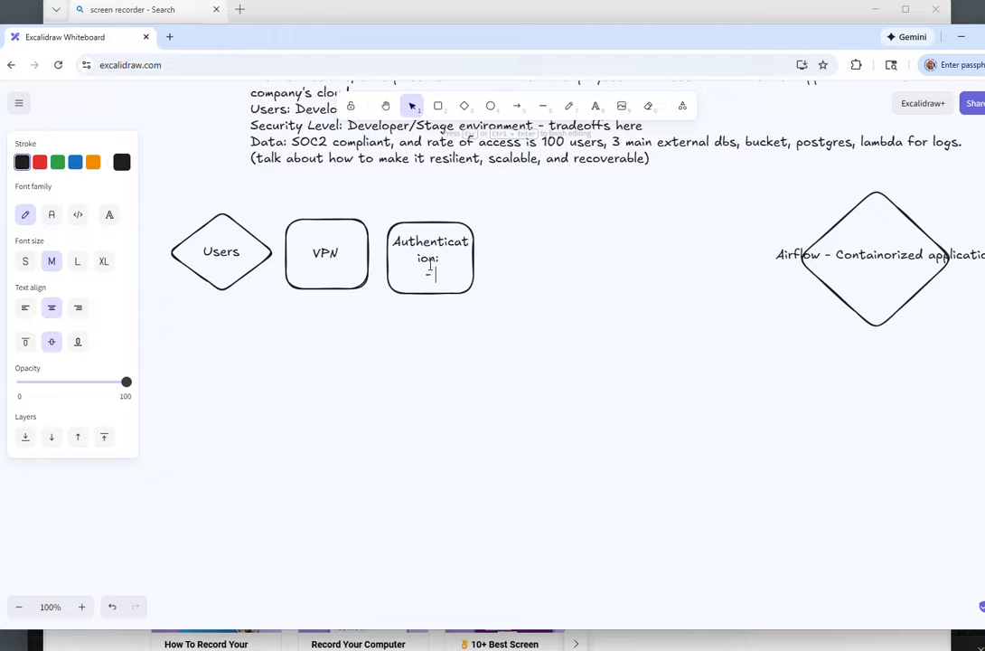
# Step: Add the bullet lines "- Okta/SSO" and "- OIDC" under the Authentication heading
pyautogui.write('kta/SSO')
pyautogui.press('Return')
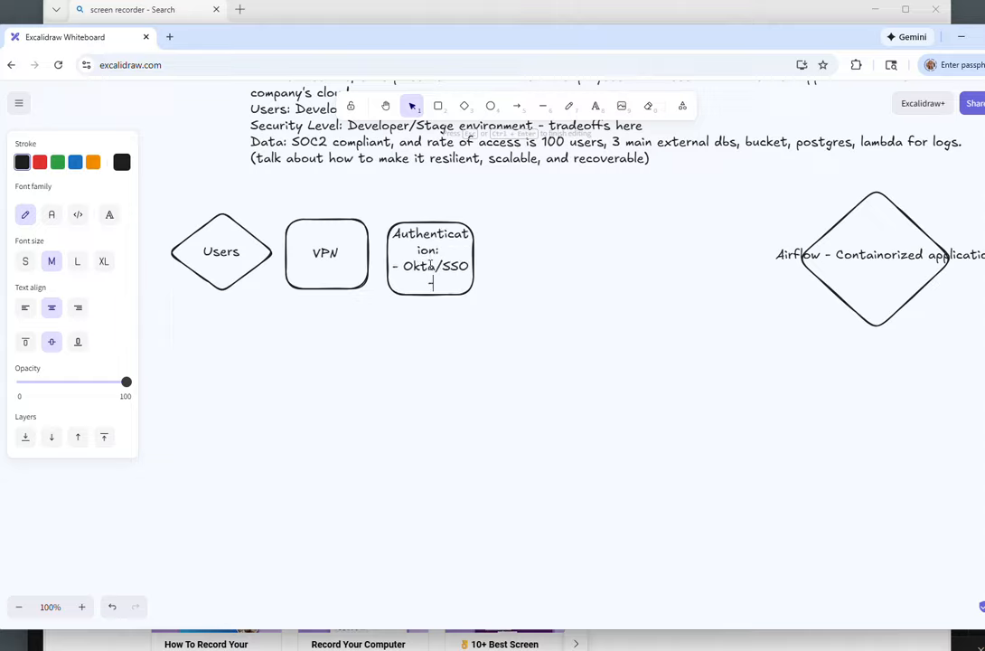
pyautogui.write('- OIDC')
# Step: Change the first bullet in the Authentication box to "OIDC/Okta/SSO"
pyautogui.click(407, 270)
pyautogui.write('ODICS')
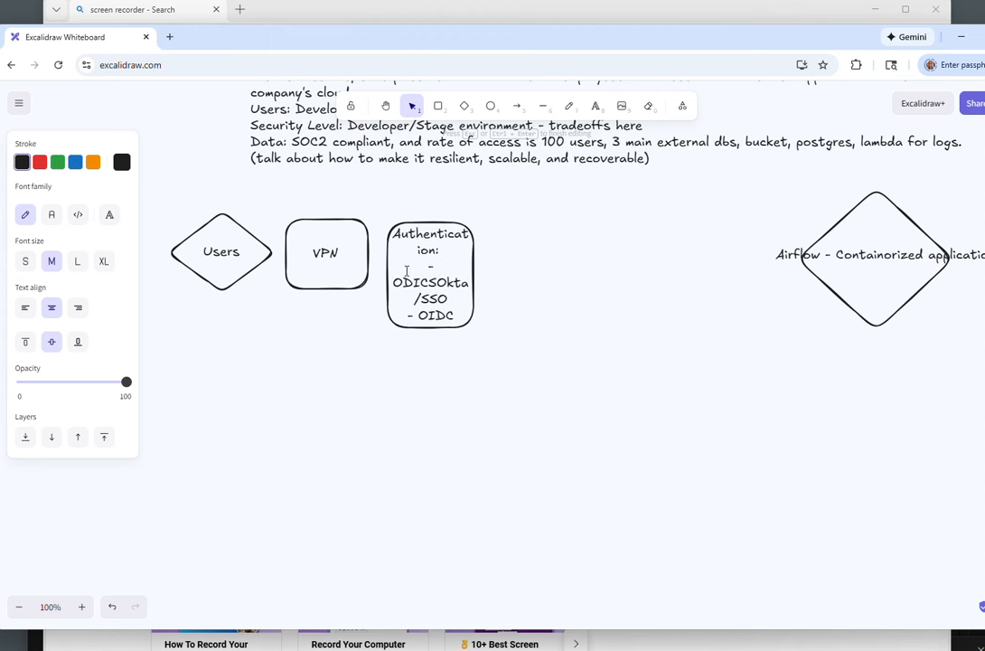
pyautogui.press('BackSpace')
pyautogui.press('BackSpace')
pyautogui.press('BackSpace')
pyautogui.press('BackSpace')
pyautogui.press('BackSpace')
pyautogui.write('OIDC')
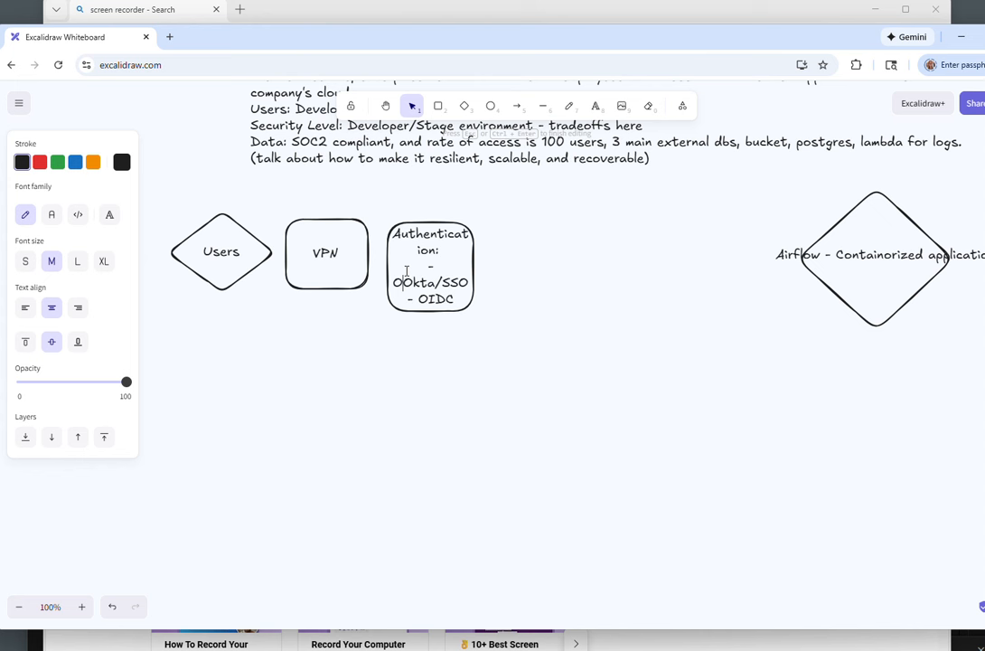
pyautogui.write('/')
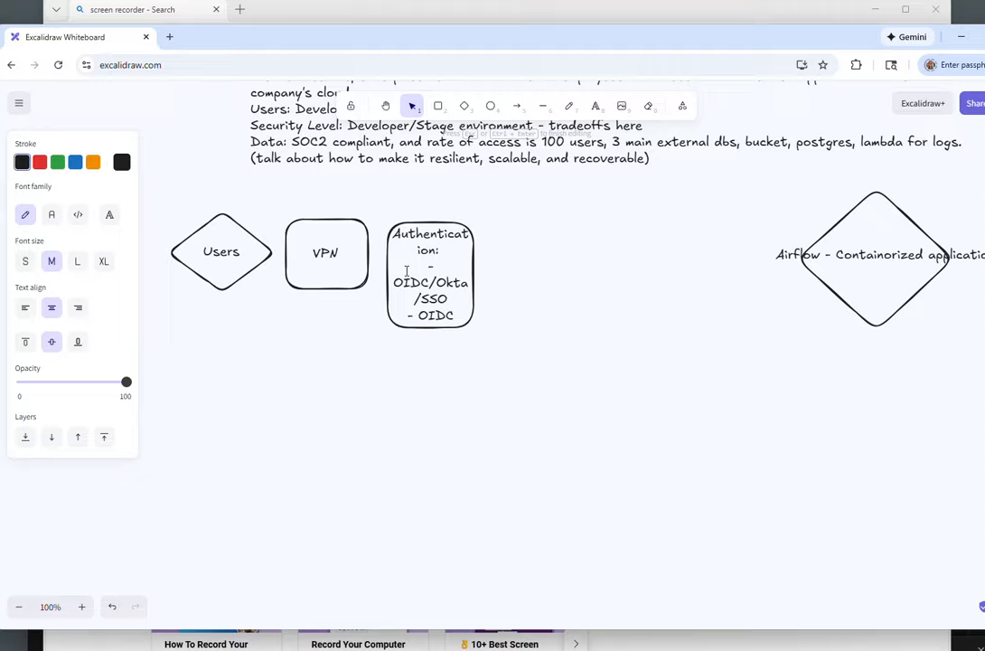
# Step: Replace the second bullet's text with "IAM Role/IAM Policy"
pyautogui.write('IAM Role')
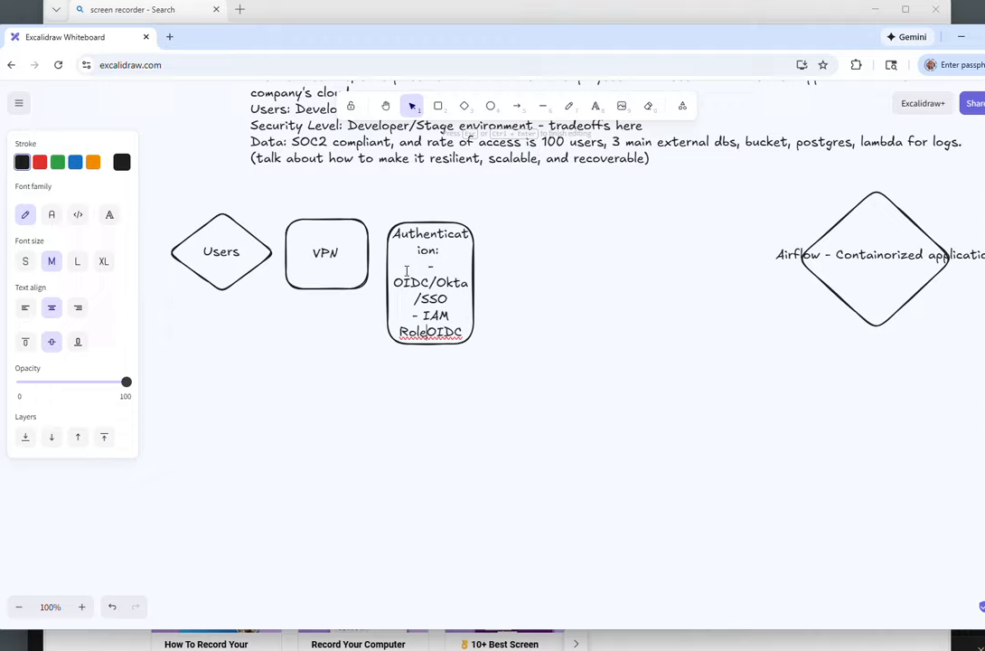
pyautogui.write('/IAM P')
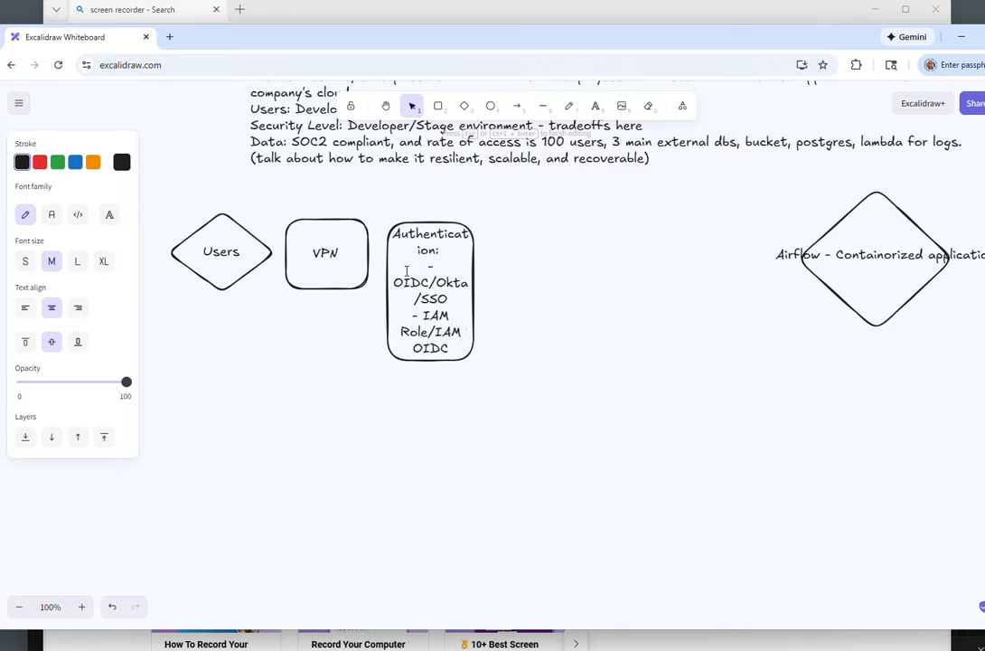
pyautogui.write('olicy')
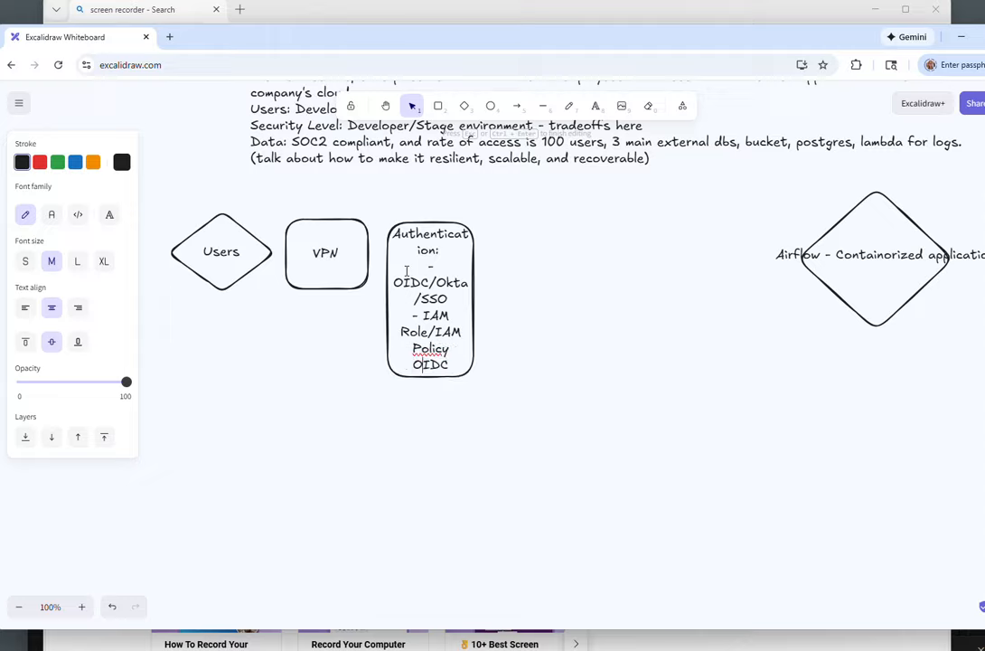
pyautogui.press('BackSpace')
pyautogui.press('BackSpace')
pyautogui.press('BackSpace')
# Step: Widen the Authentication box so its bullet text fits on single lines
pyautogui.rightClick(477, 284)
pyautogui.click(462, 282)
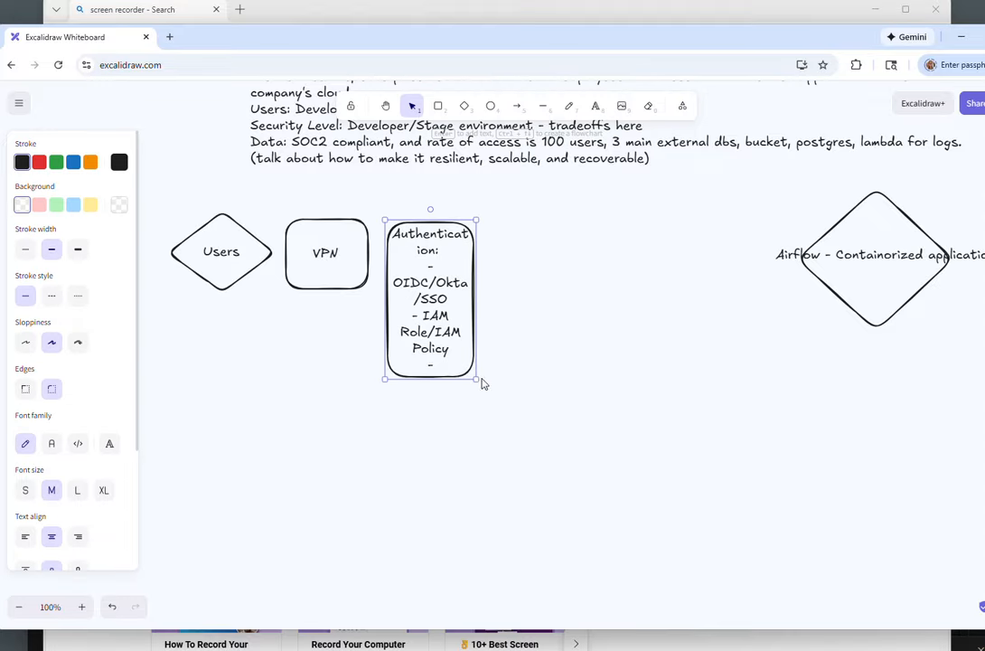
pyautogui.moveTo(481, 376); pyautogui.dragTo(528, 378)
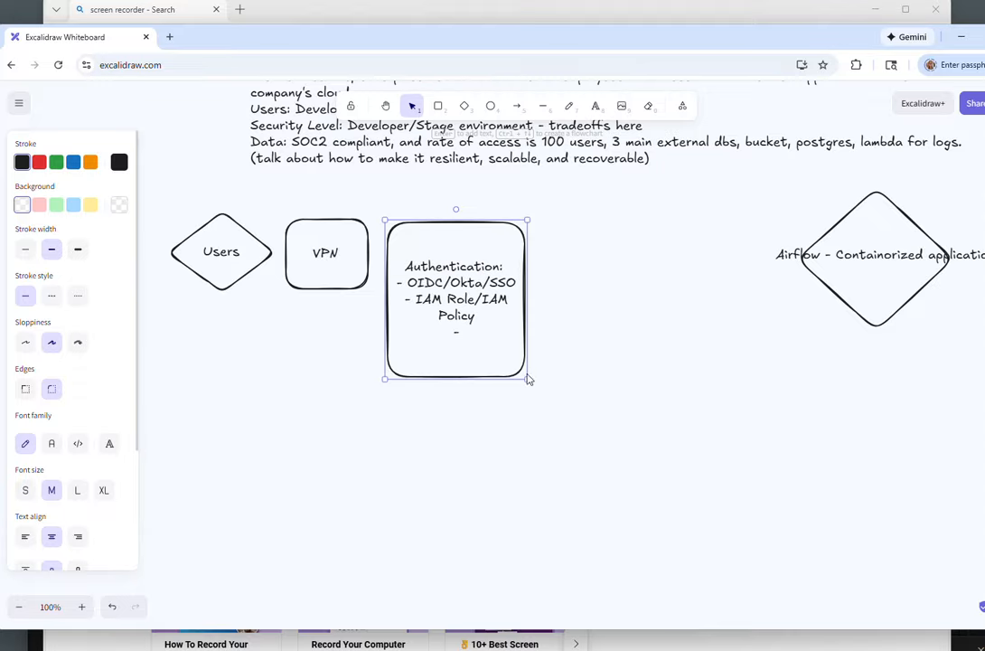
# Step: Remove the empty trailing bullet from the Authentication box
pyautogui.doubleClick(473, 331)
pyautogui.click(469, 332)
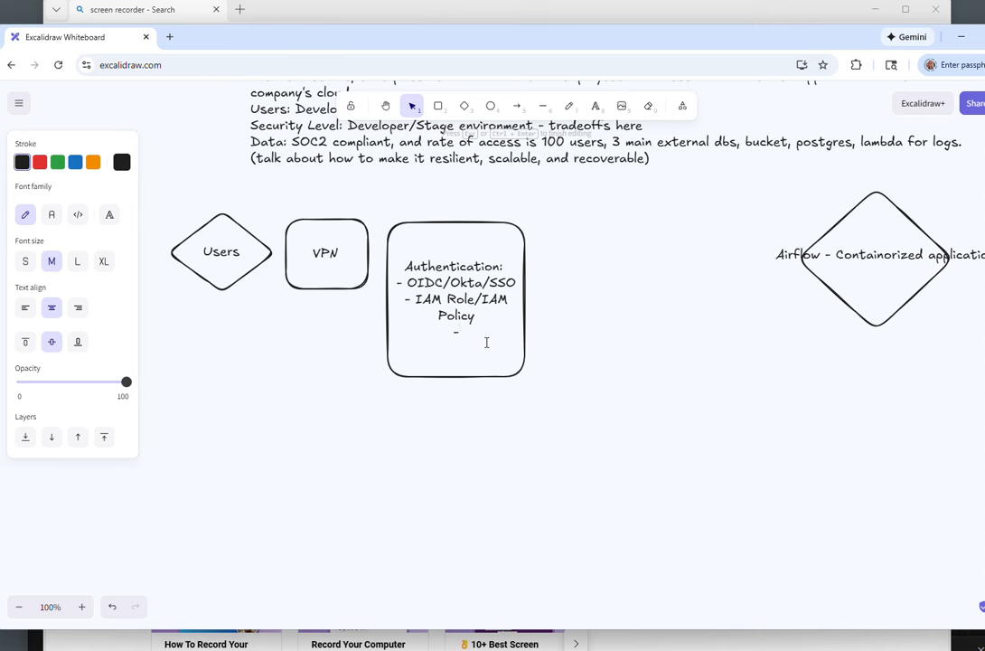
pyautogui.click(535, 281)
pyautogui.click(524, 281)
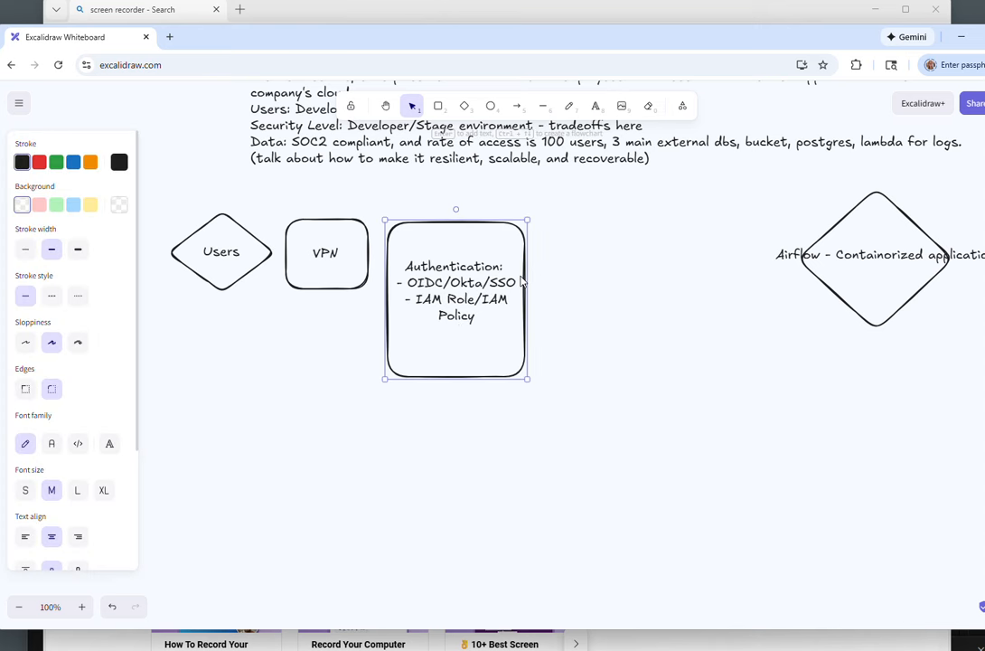
# Step: Paste a copy of the Authentication box and move it below the original
pyautogui.hotkey('ctrl', 'v')
pyautogui.doubleClick(554, 263)
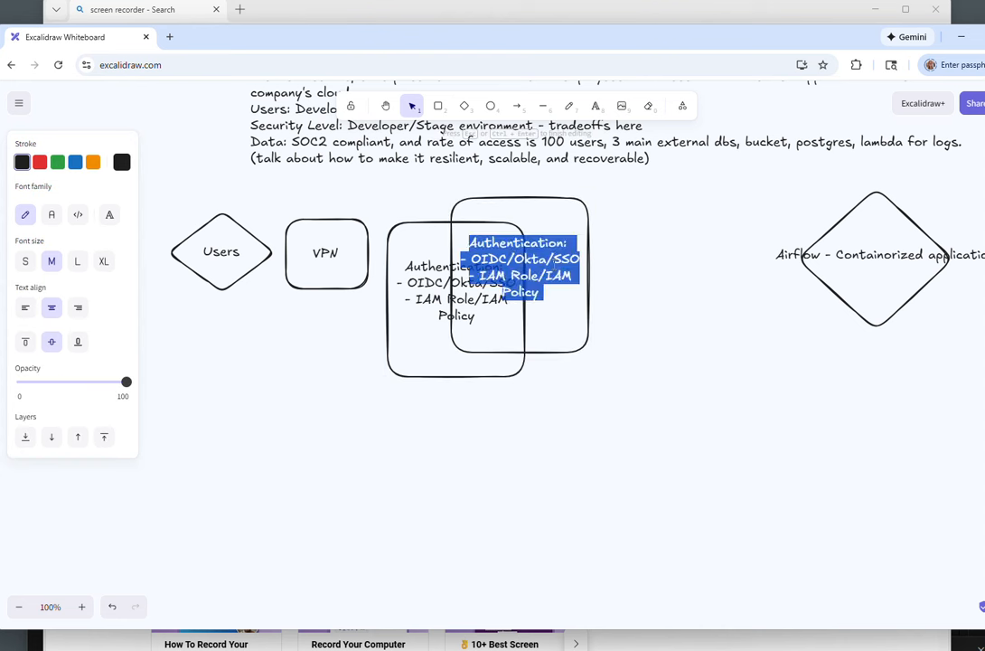
pyautogui.tripleClick(554, 260)
pyautogui.moveTo(553, 319); pyautogui.dragTo(562, 156)
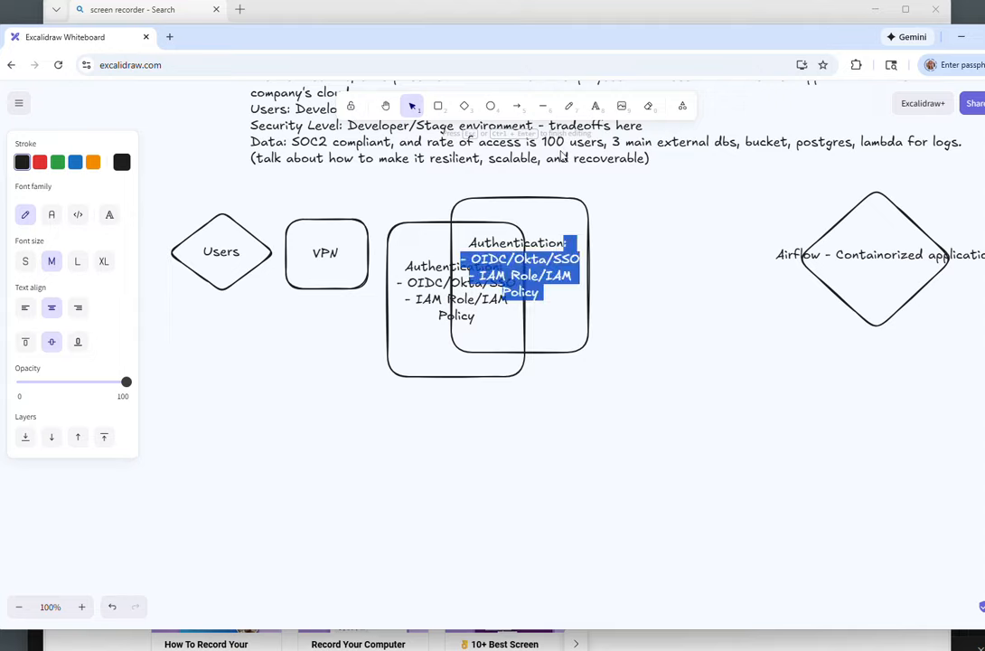
pyautogui.click(539, 191)
pyautogui.rightClick(410, 263)
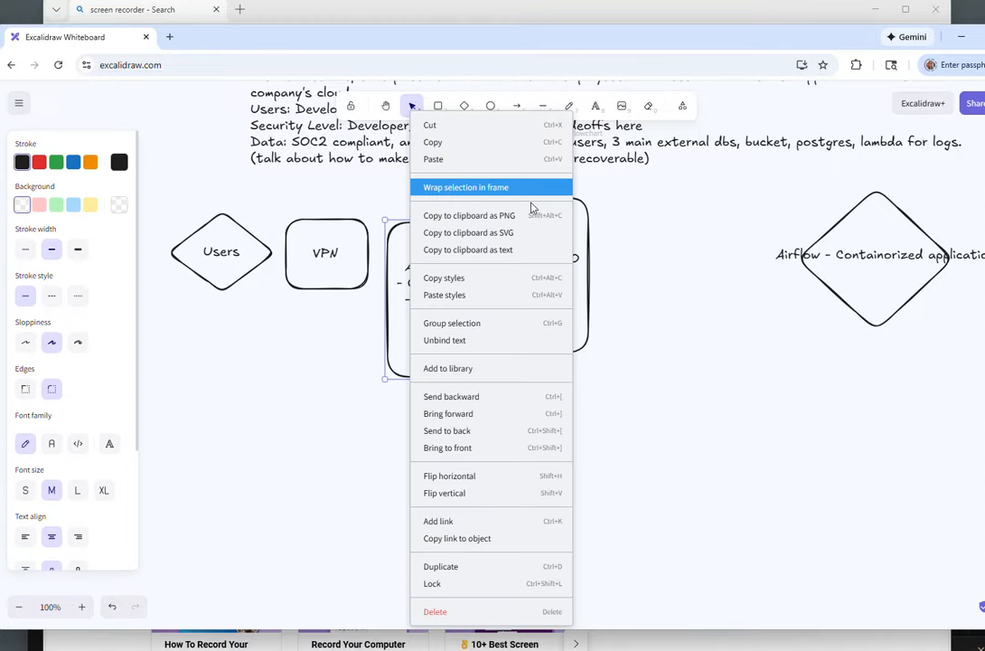
pyautogui.click(580, 281)
pyautogui.click(629, 275)
pyautogui.click(533, 194)
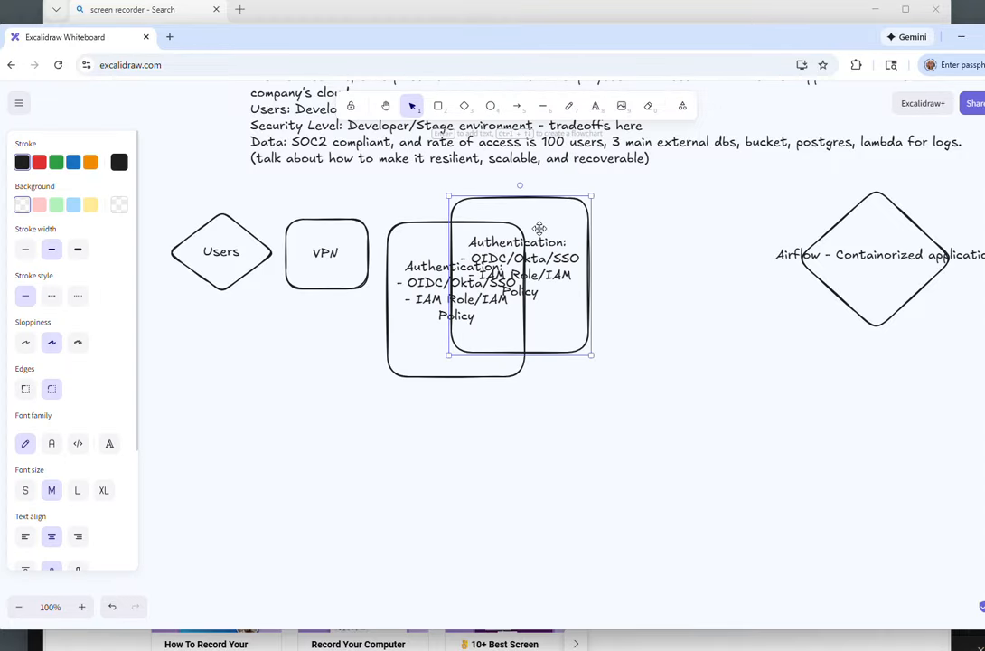
pyautogui.moveTo(532, 194); pyautogui.dragTo(538, 378)
# Step: Delete the IAM Role/IAM Policy line from the copied box and nudge the box left
pyautogui.tripleClick(523, 438)
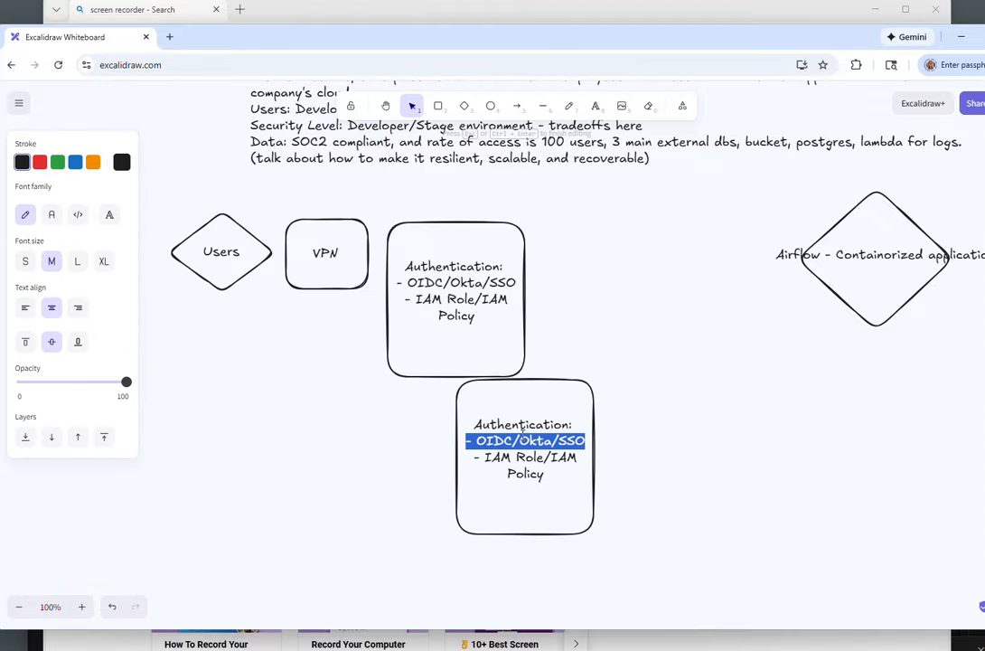
pyautogui.click(513, 401)
pyautogui.moveTo(536, 467); pyautogui.dragTo(536, 470)
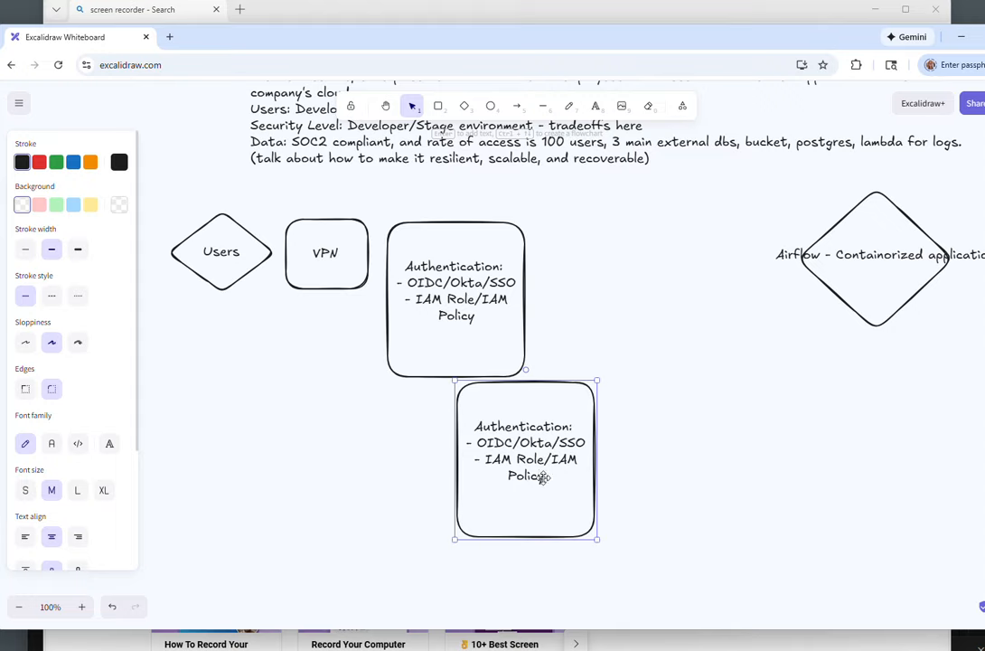
pyautogui.tripleClick(543, 478)
pyautogui.press('BackSpace')
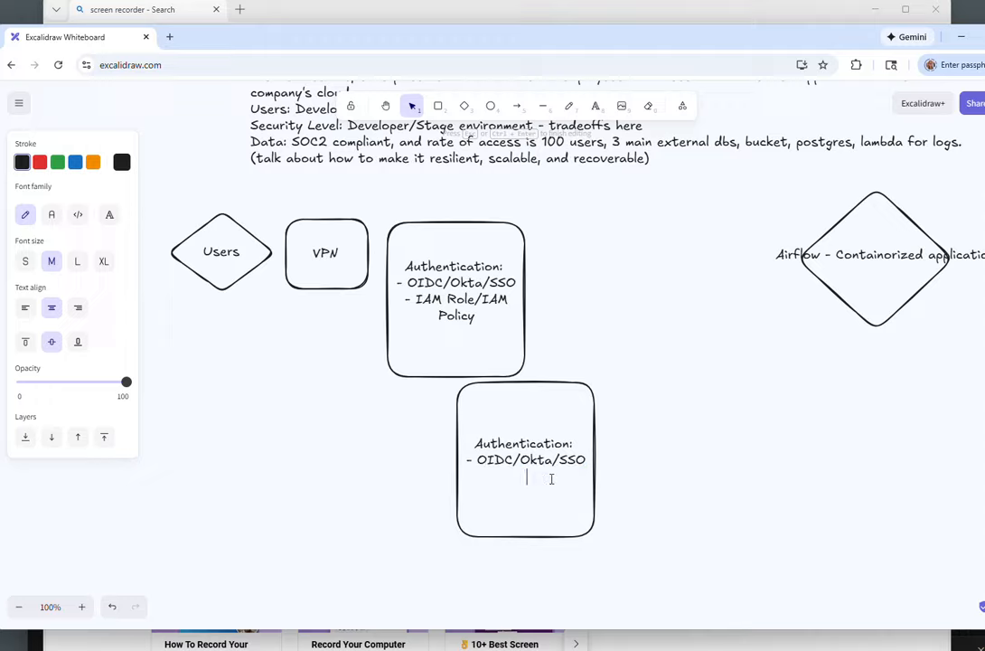
pyautogui.moveTo(541, 497); pyautogui.dragTo(530, 493)
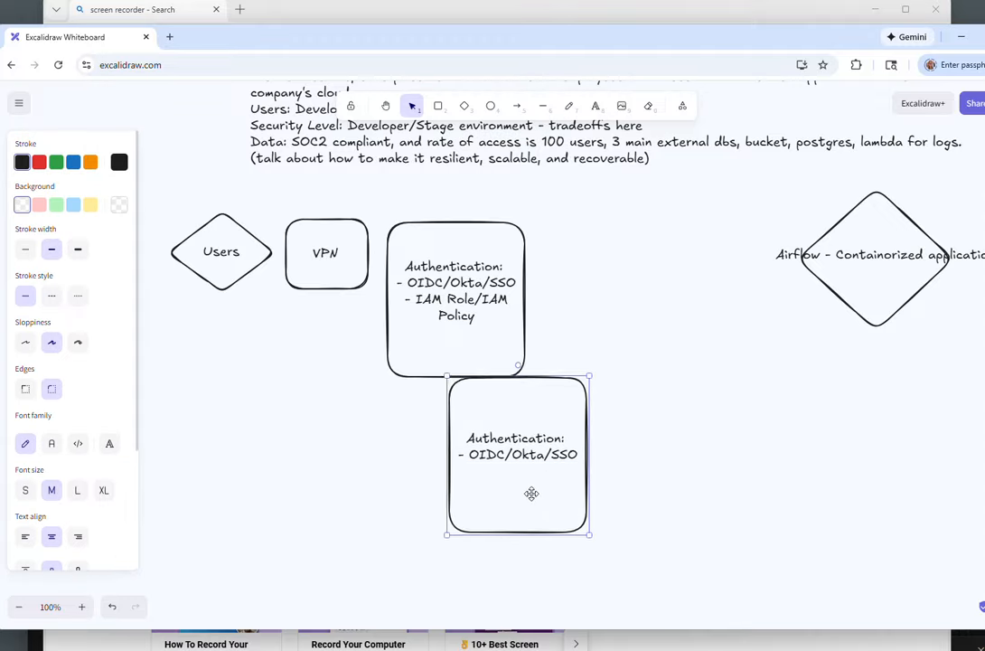
# Step: Replace the copied box's text with "Firewall"
pyautogui.tripleClick(529, 463)
pyautogui.press('BackSpace')
pyautogui.press('BackSpace')
pyautogui.press('BackSpace')
pyautogui.press('BackSpace')
pyautogui.press('BackSpace')
pyautogui.press('BackSpace')
pyautogui.press('BackSpace')
pyautogui.press('BackSpace')
pyautogui.press('BackSpace')
pyautogui.press('BackSpace')
pyautogui.press('BackSpace')
pyautogui.press('BackSpace')
pyautogui.press('BackSpace')
pyautogui.press('BackSpace')
pyautogui.press('BackSpace')
pyautogui.press('BackSpace')
pyautogui.press('BackSpace')
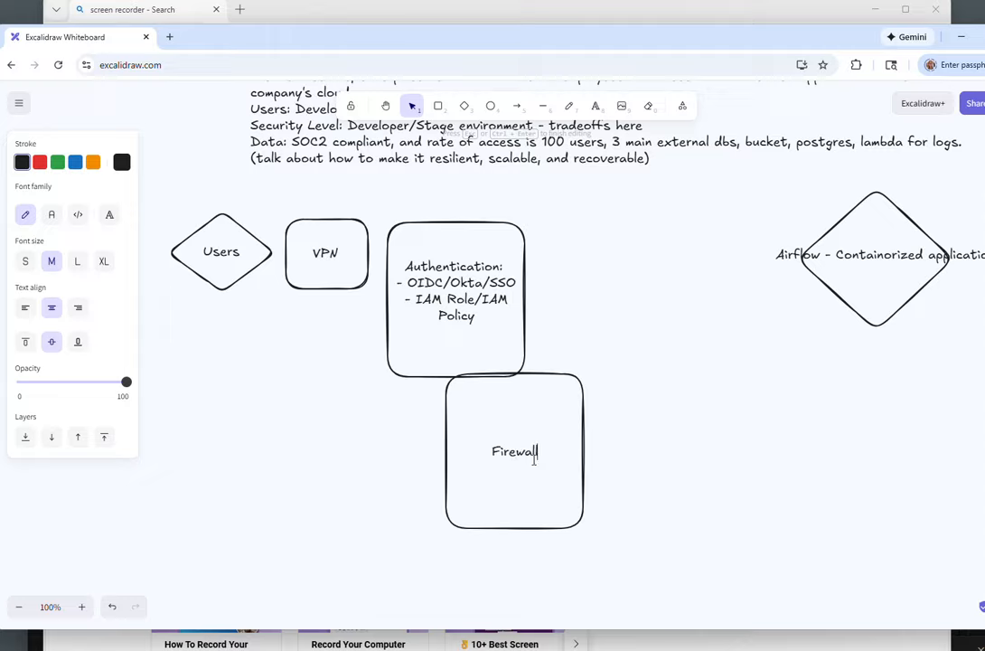
# Step: Complete the Firewall label in the copied box and add a second line reading "Intrusion Detection System"
pyautogui.write('Firewall')
pyautogui.press('Return')
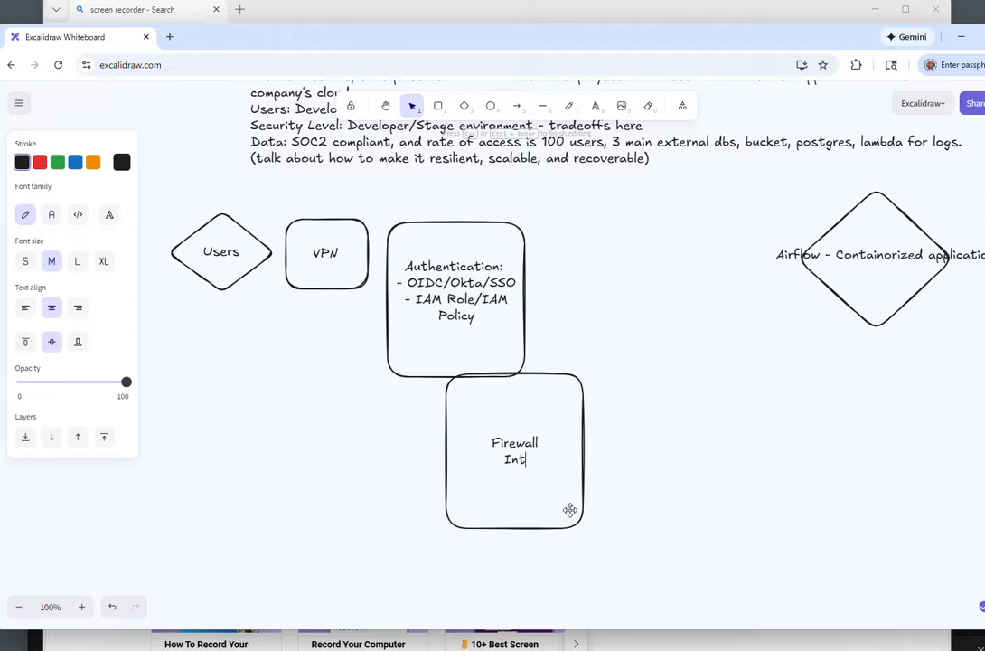
pyautogui.write('Intrusion Detwc')
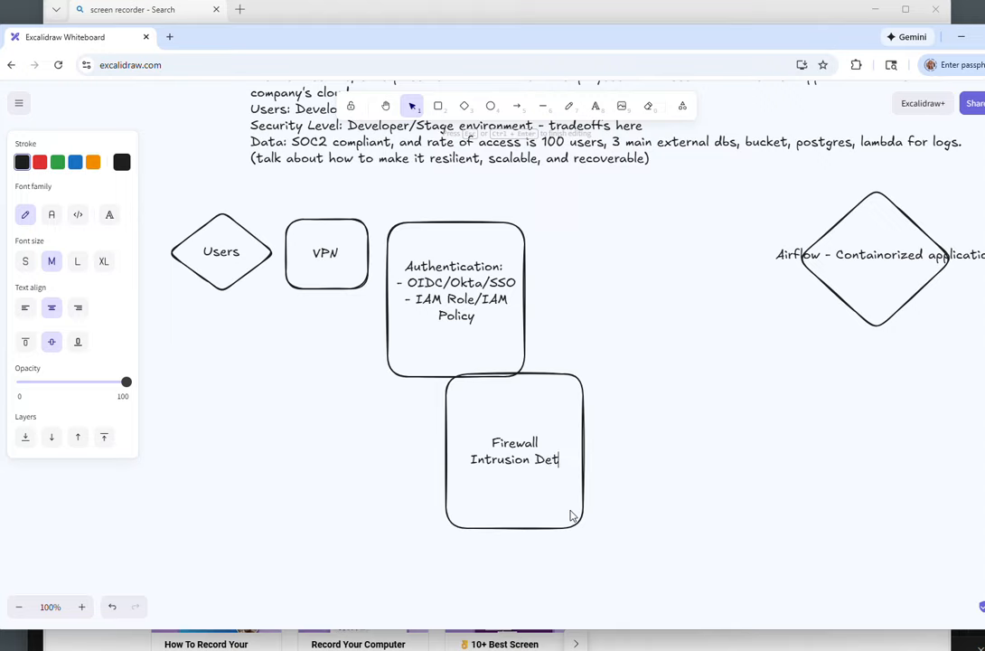
pyautogui.press('BackSpace')
pyautogui.press('BackSpace')
pyautogui.write('ection')
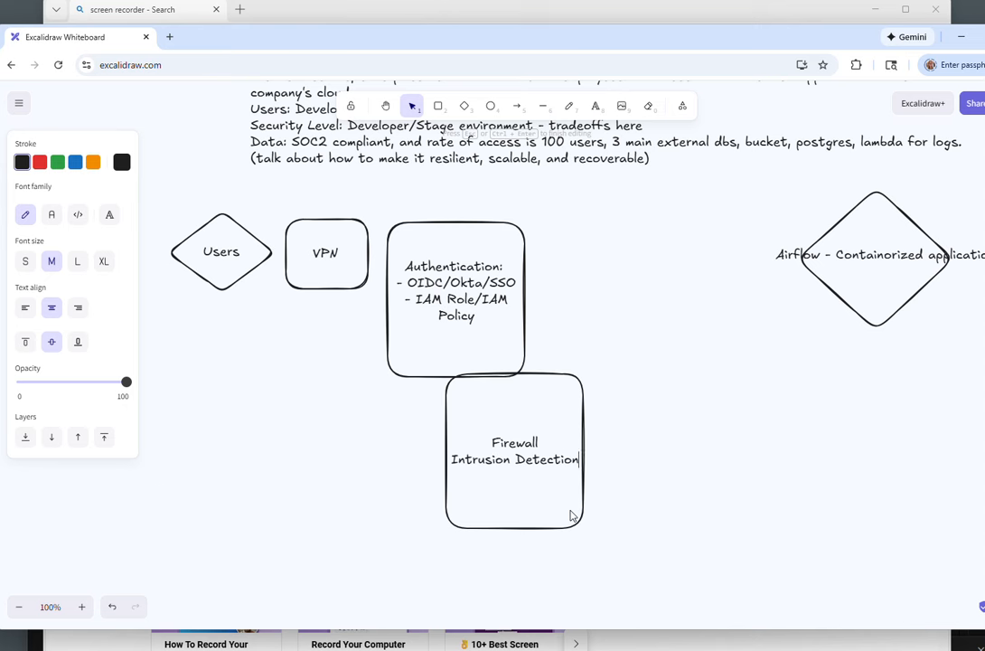
pyautogui.write(' Syste')
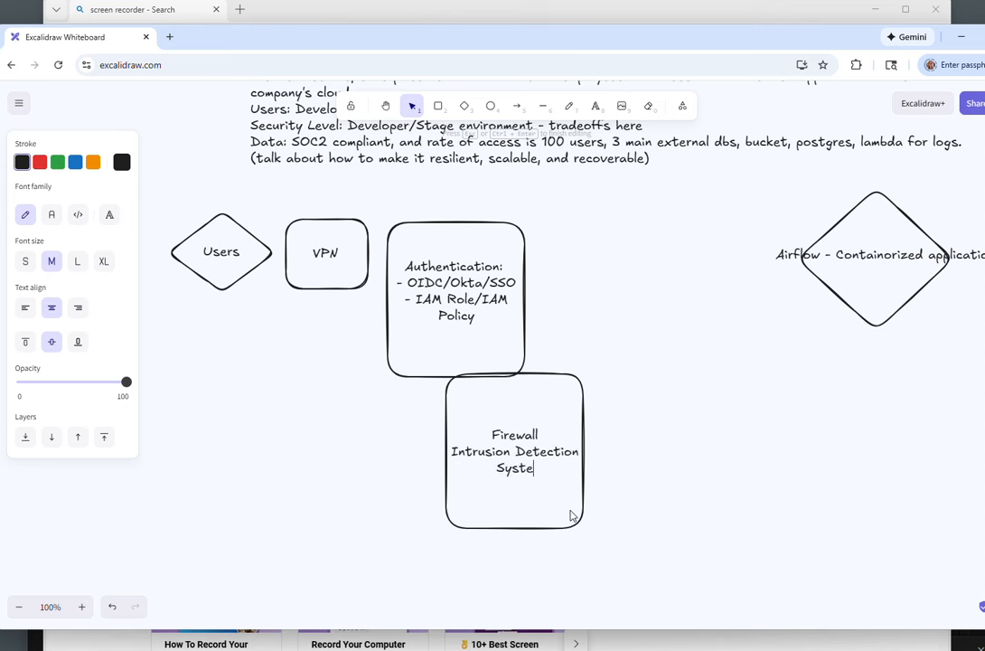
pyautogui.write('m (monito')
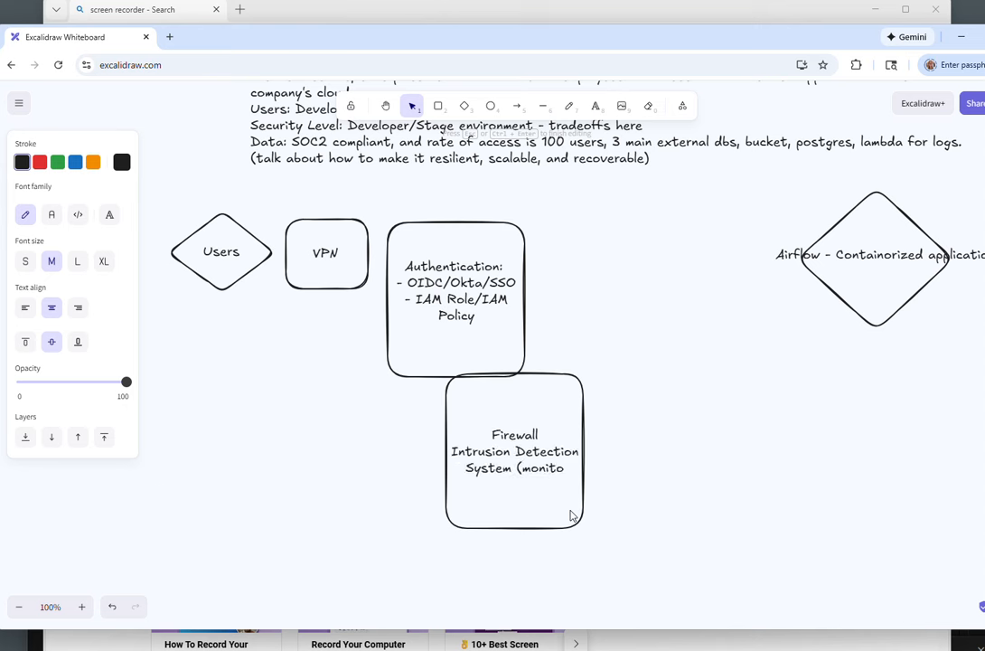
pyautogui.write('rs network ')
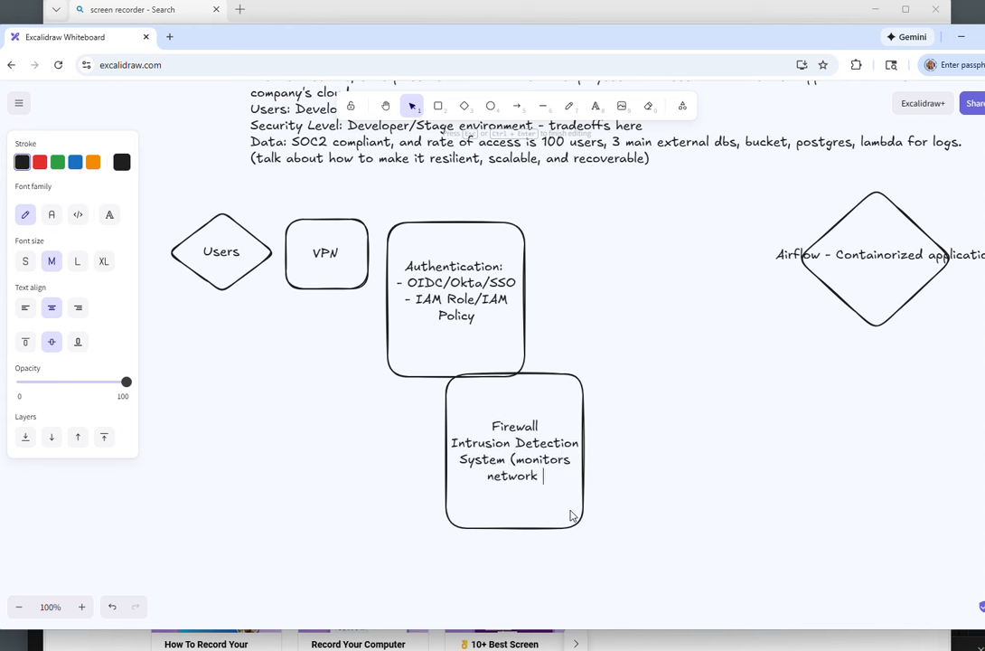
pyautogui.write('logs on VP')
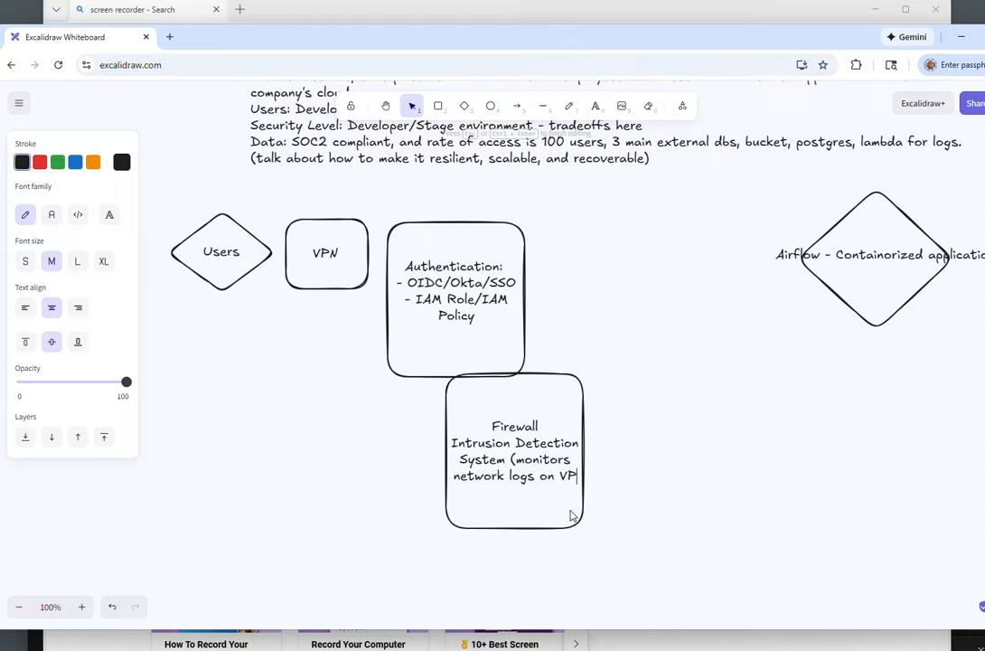
pyautogui.write('C, and')
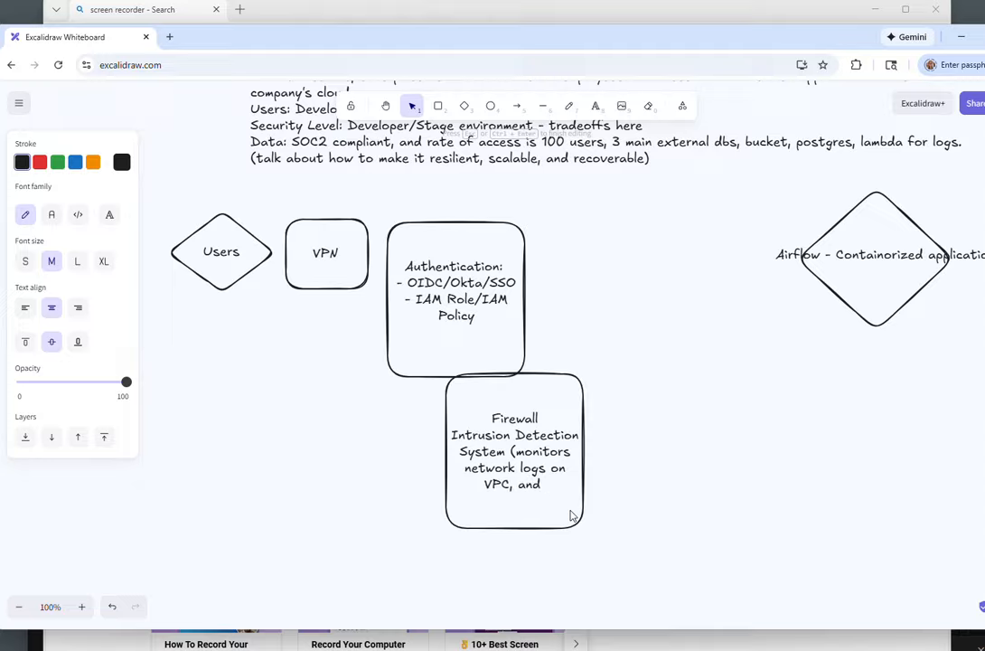
# Step: Extend the second line with "(monitors network logs" and finish editing the box's text
pyautogui.press('BackSpace')
pyautogui.press('BackSpace')
pyautogui.press('BackSpace')
pyautogui.press('BackSpace')
pyautogui.press('BackSpace')
pyautogui.press('BackSpace')
pyautogui.press('BackSpace')
pyautogui.press('BackSpace')
pyautogui.press('BackSpace')
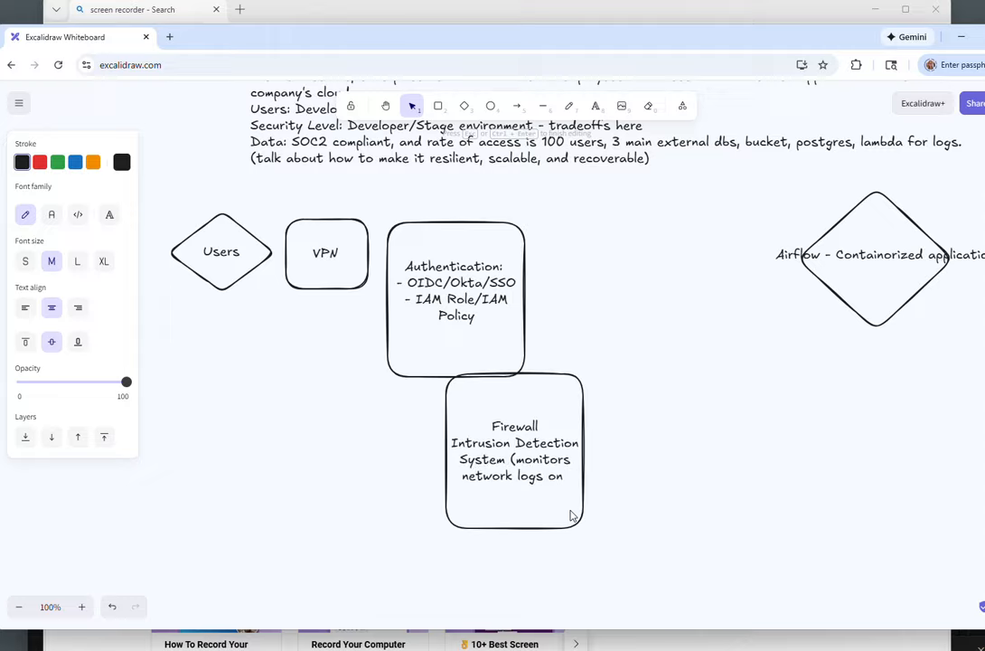
pyautogui.press('BackSpace')
pyautogui.press('BackSpace')
pyautogui.press('BackSpace')
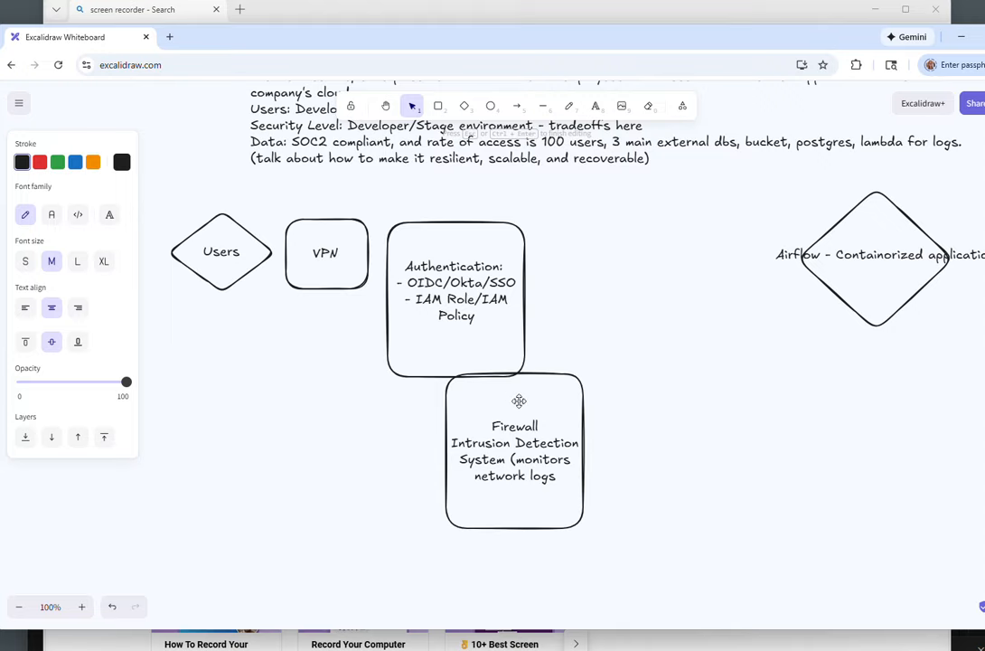
pyautogui.press('Escape')
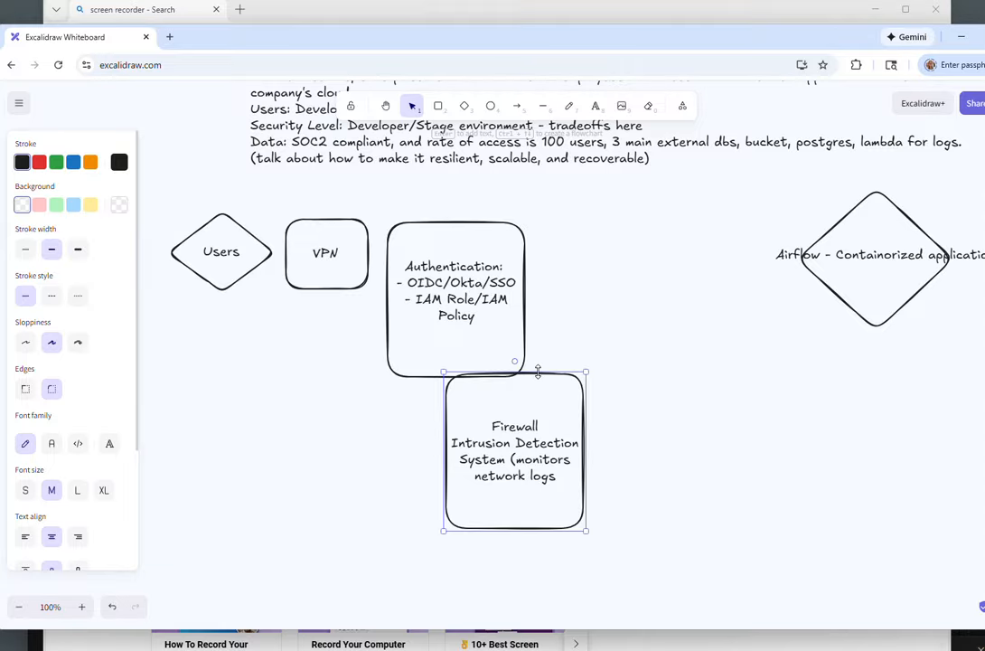
# Step: Draw a rectangle enclosing the Airflow - Containorized application diamond
pyautogui.rightClick(441, 473)
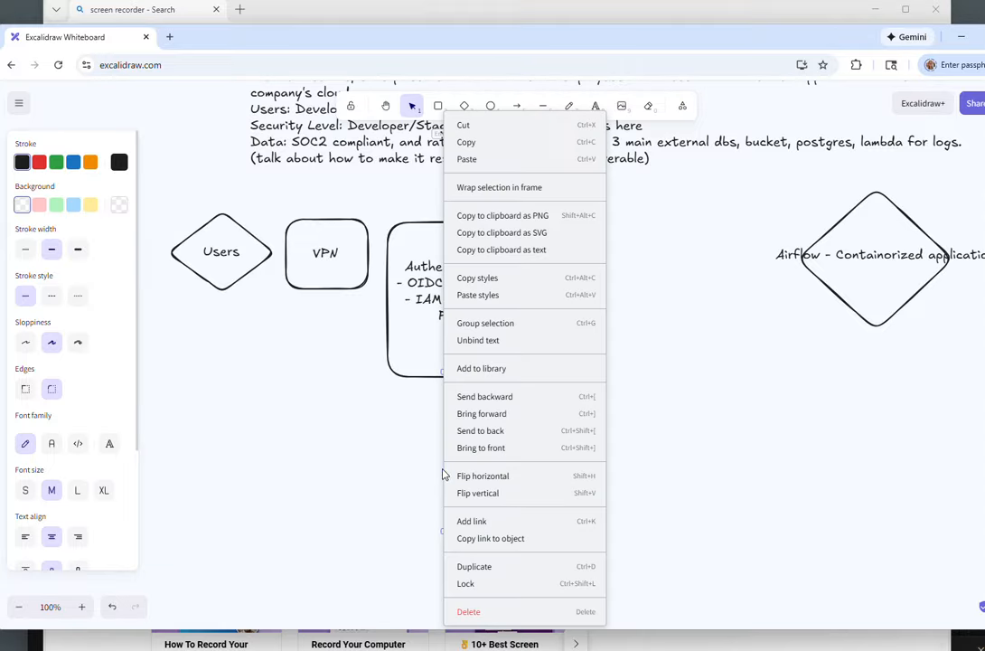
pyautogui.click(385, 468)
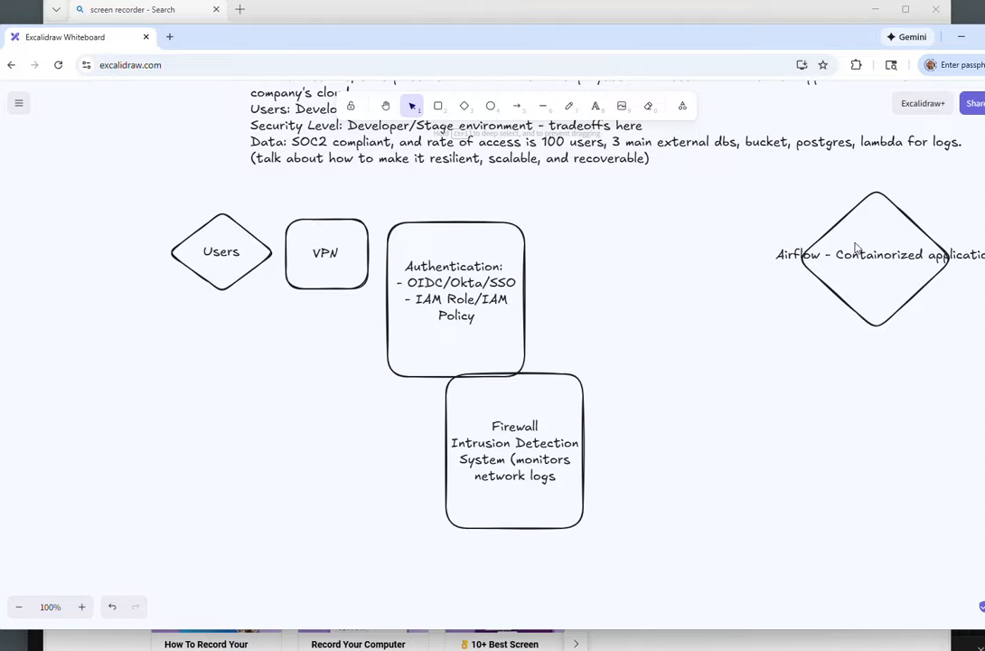
pyautogui.hscroll(3, 921, 228)
pyautogui.scroll(1, 921, 228)
pyautogui.hscroll(1, 921, 228)
pyautogui.scroll(1, 920, 229)
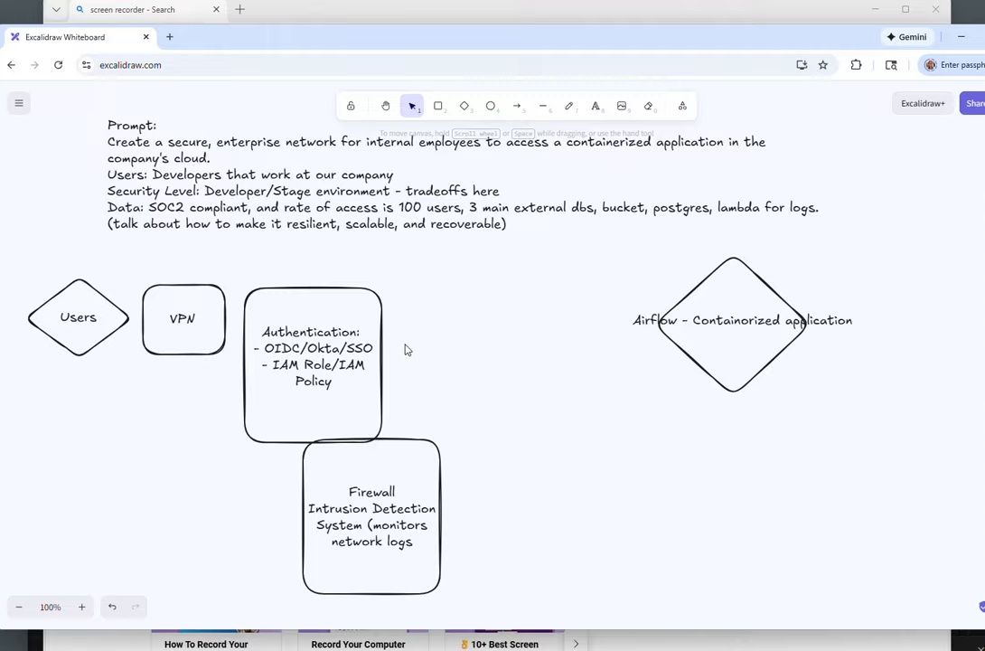
pyautogui.click(667, 363)
pyautogui.click(690, 357)
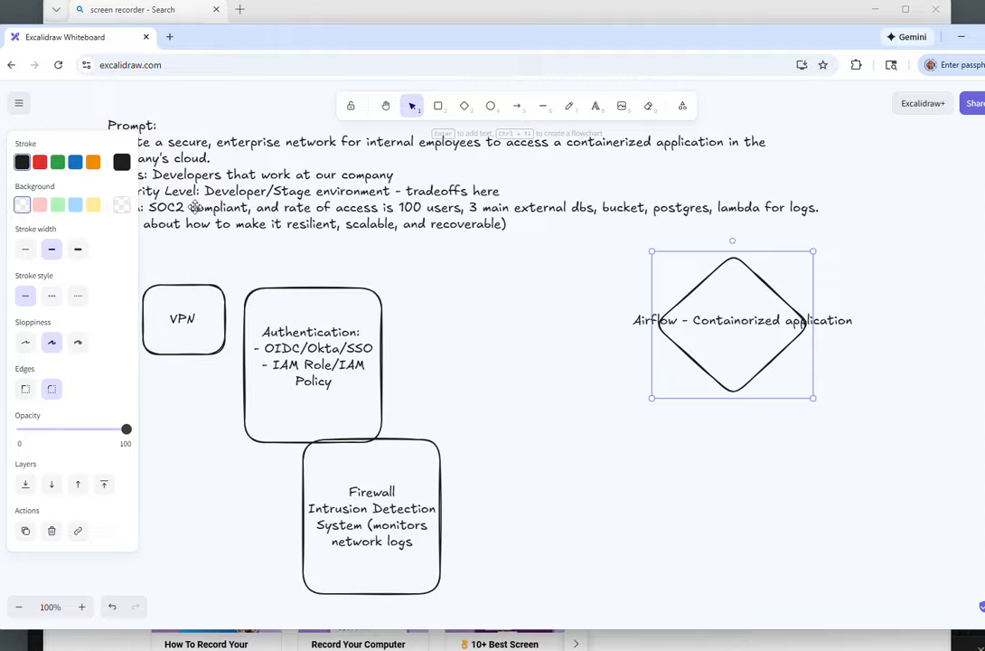
pyautogui.click(438, 106)
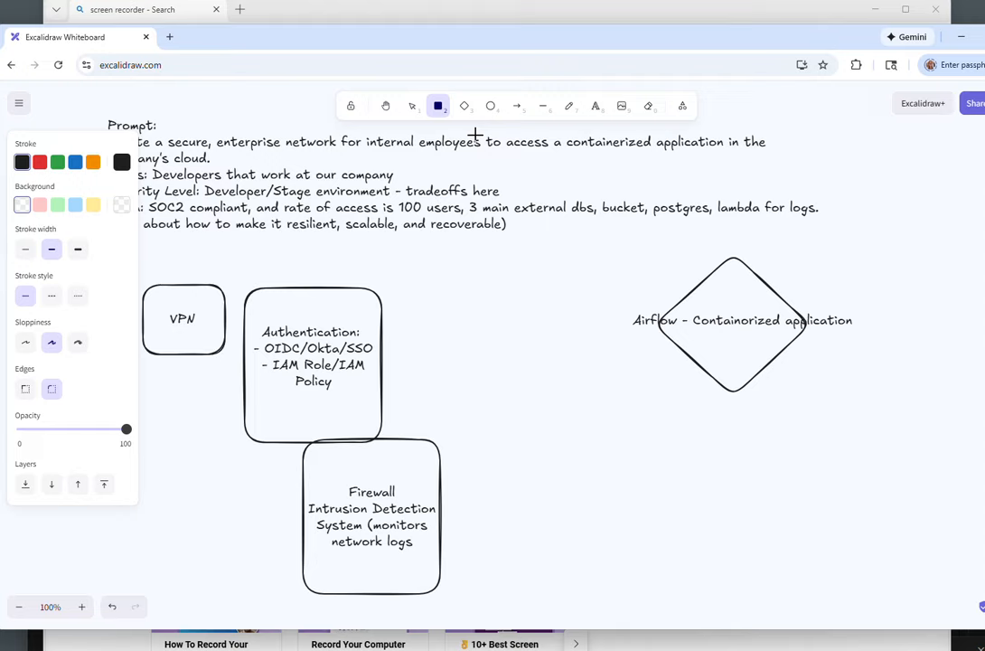
pyautogui.moveTo(609, 231); pyautogui.dragTo(888, 420)
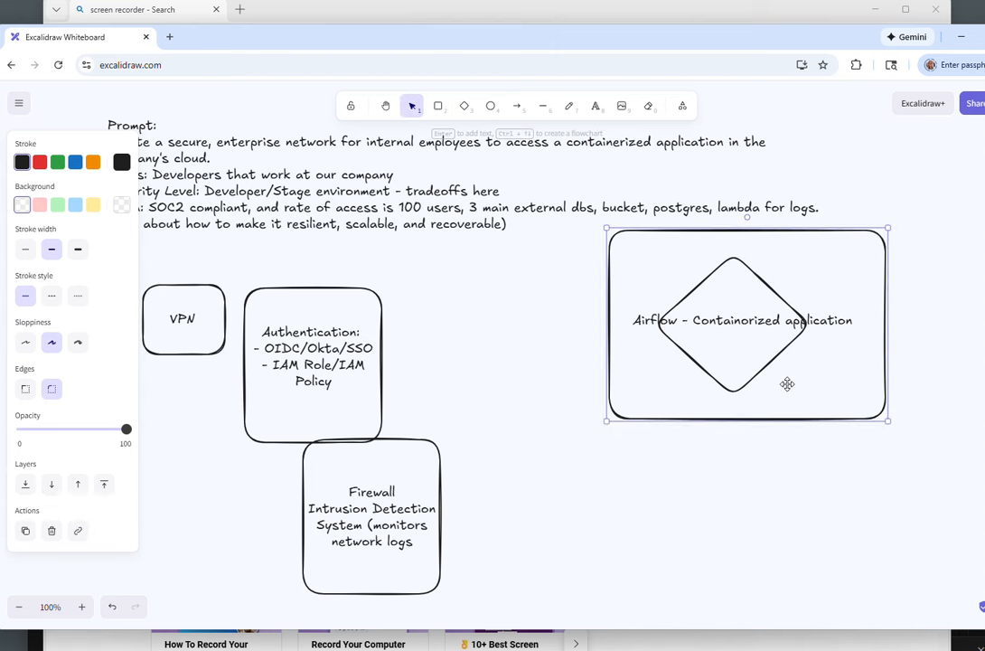